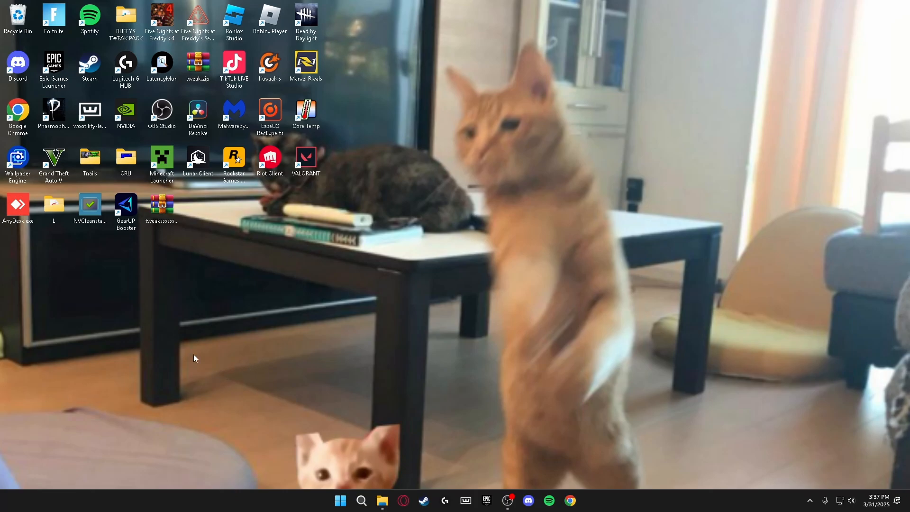
Open Control Panel from a 'co' search and go to Network and Internet's Network and Sharing Centre
left_click(361, 500)
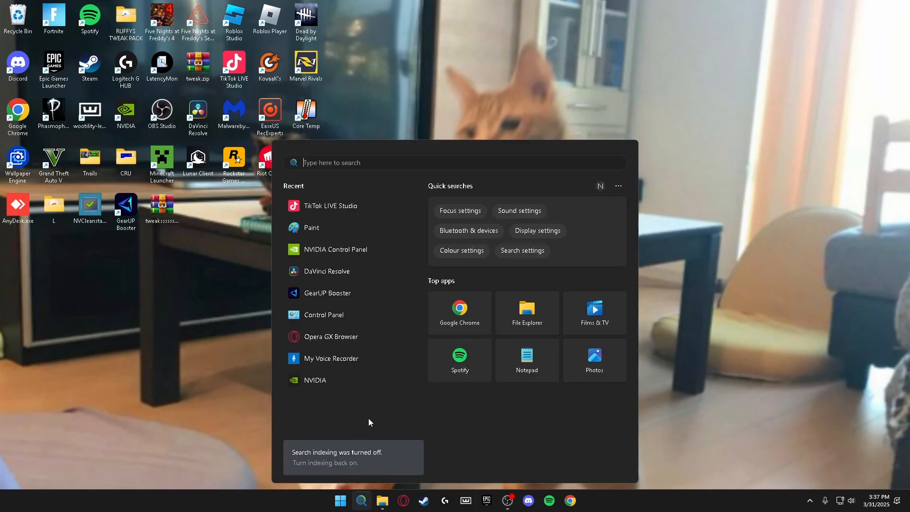
type("control")
left_click(470, 300)
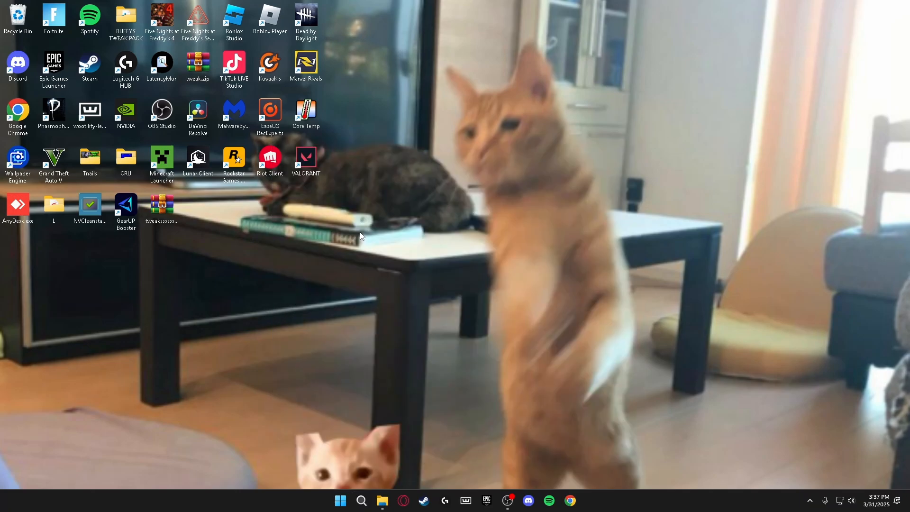
left_click(357, 219)
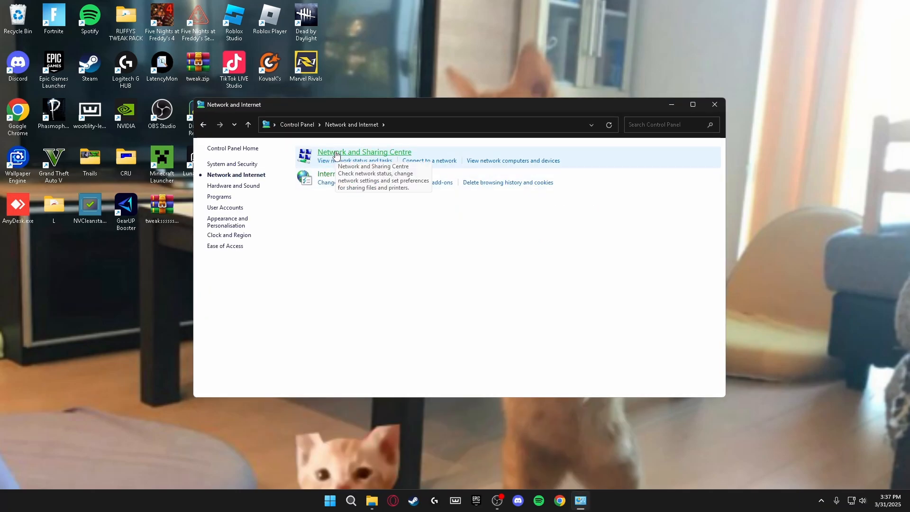
left_click(335, 153)
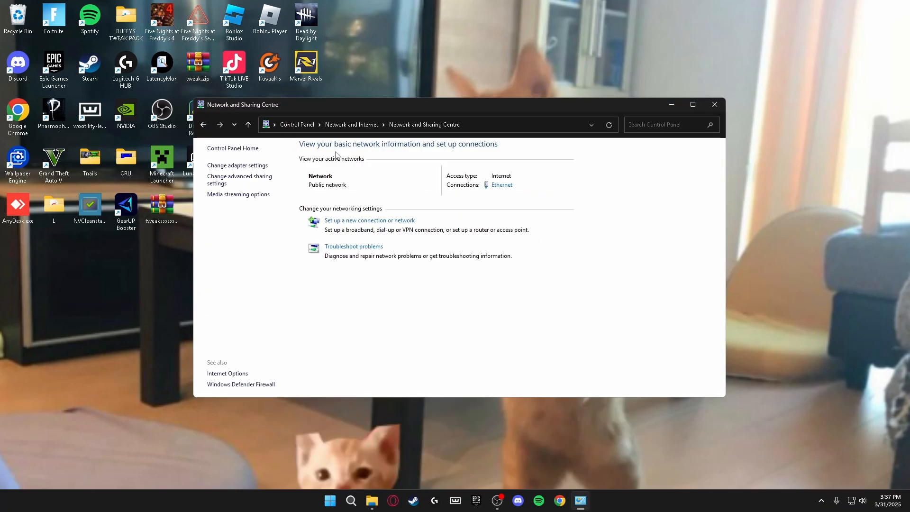
Open the Ethernet adapter's properties and view IPv4 settings showing DNS 8.8.8.8 and 8.8.4.4
left_click(503, 190)
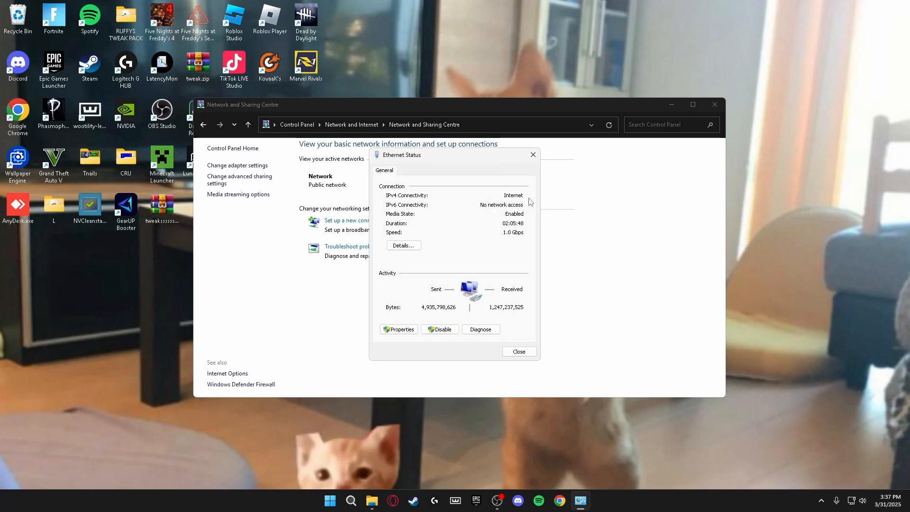
left_click(400, 333)
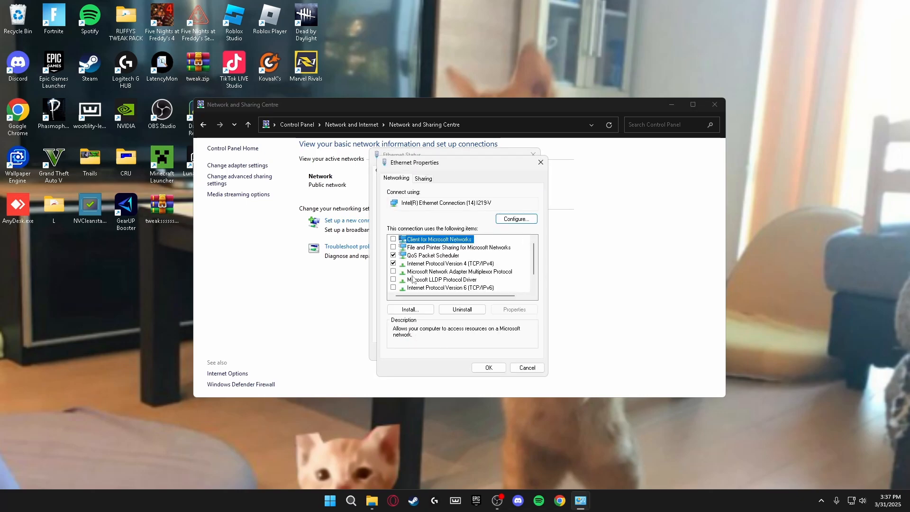
scroll(535, 257, "down", 2)
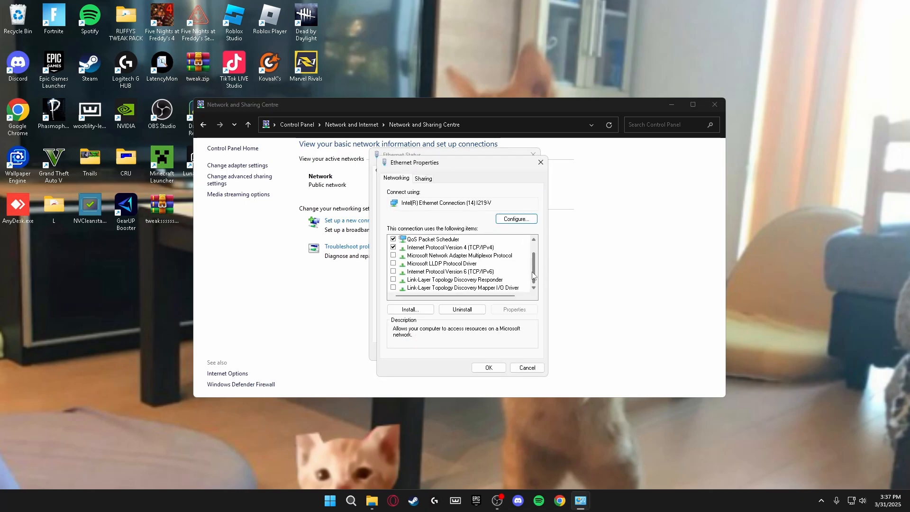
scroll(535, 257, "up", 2)
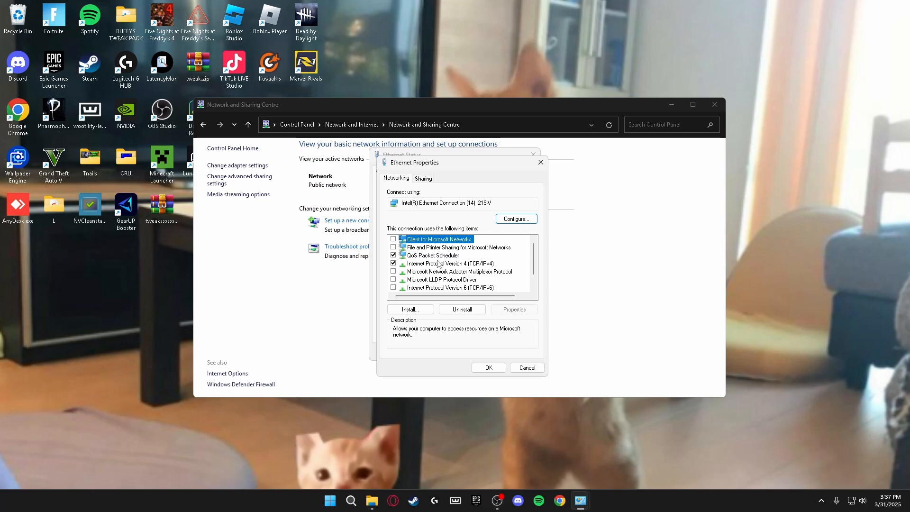
left_click(396, 248)
scroll(535, 254, "down", 2)
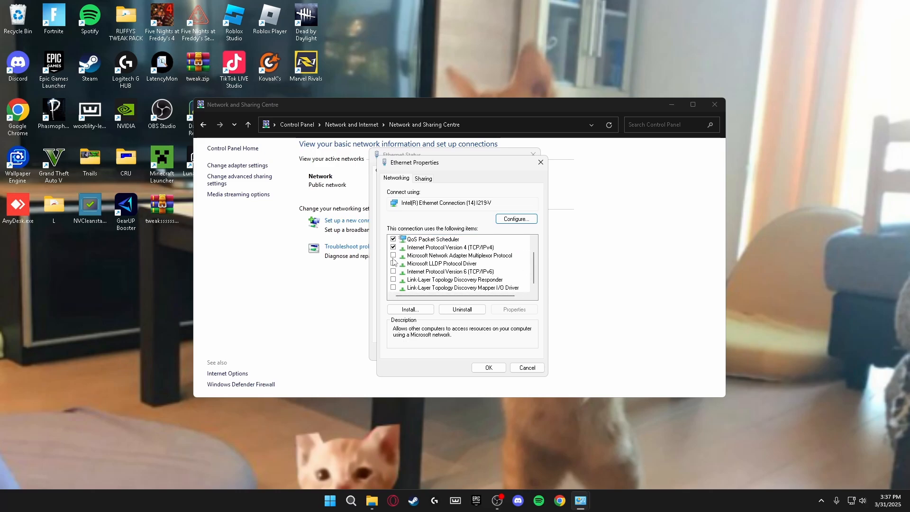
scroll(410, 273, "up", 2)
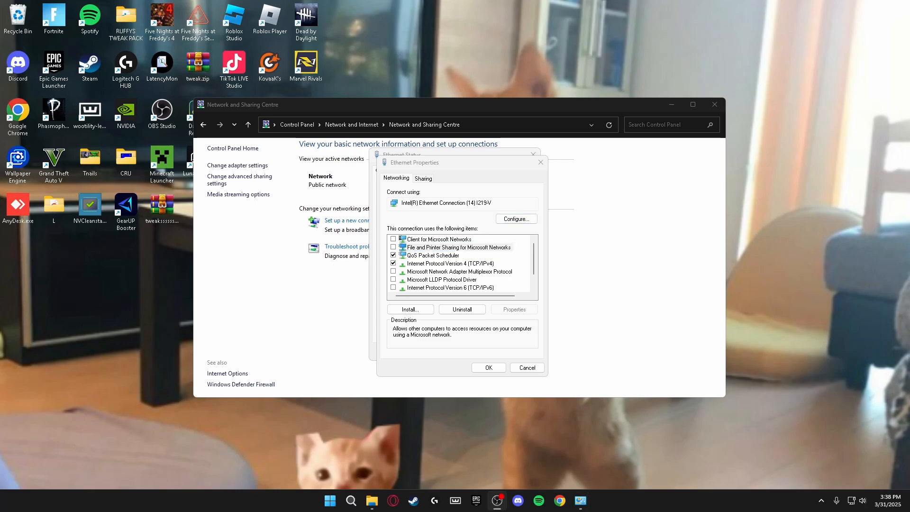
left_click(437, 264)
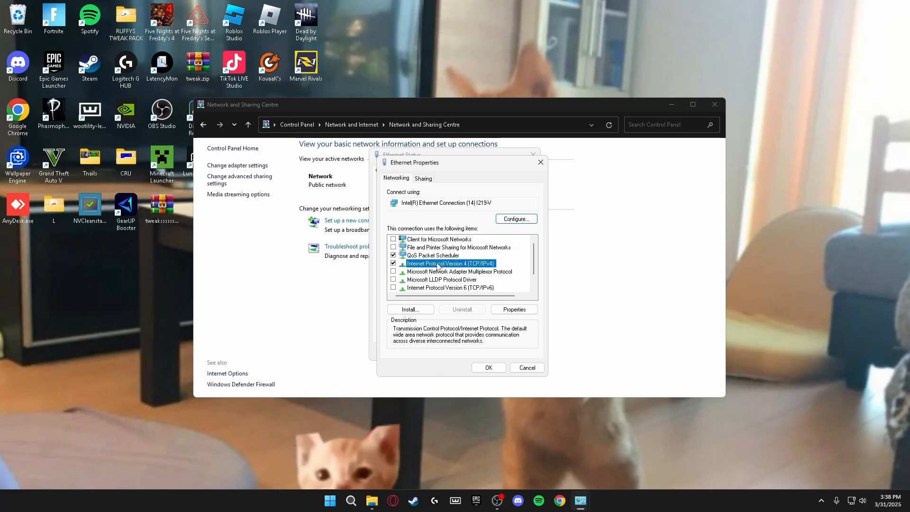
left_click(515, 309)
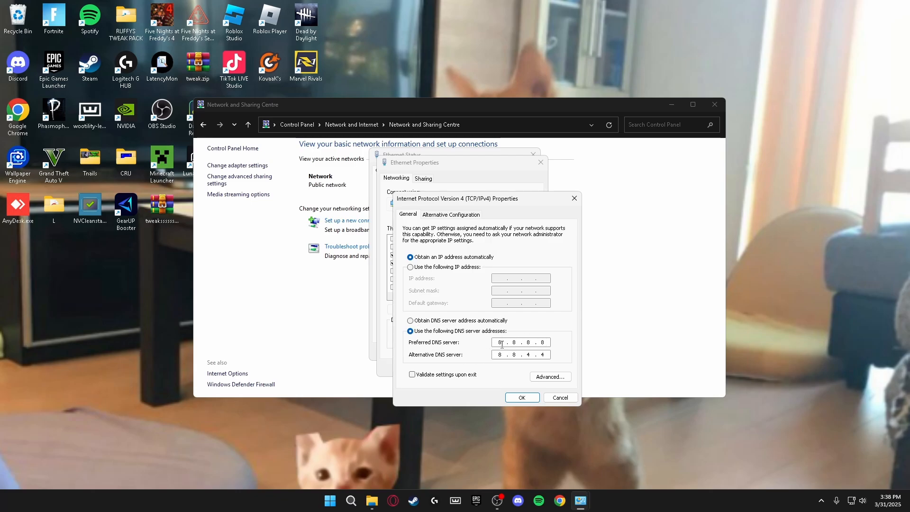
In an administrator Command Prompt, ping 1.1.1.1 and 8.8.8.8, then return to the network dialogs
left_click(350, 501)
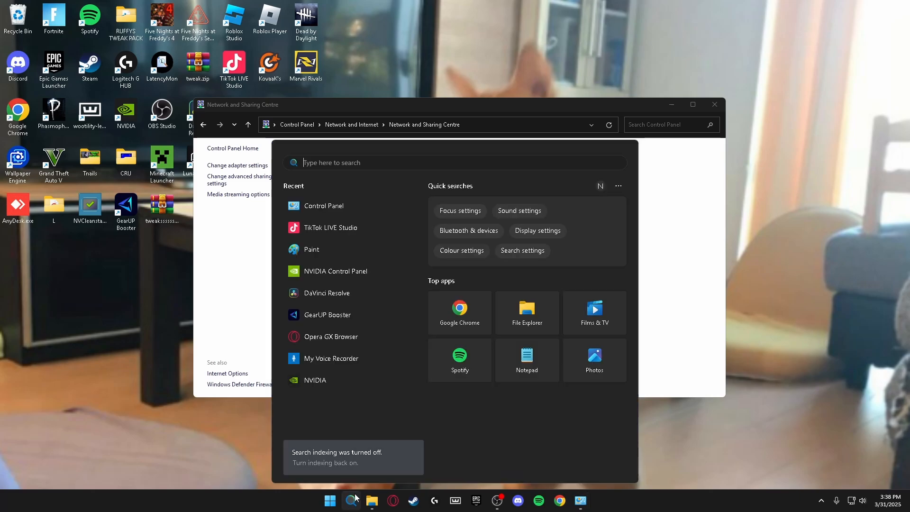
type("cmd")
left_click(495, 317)
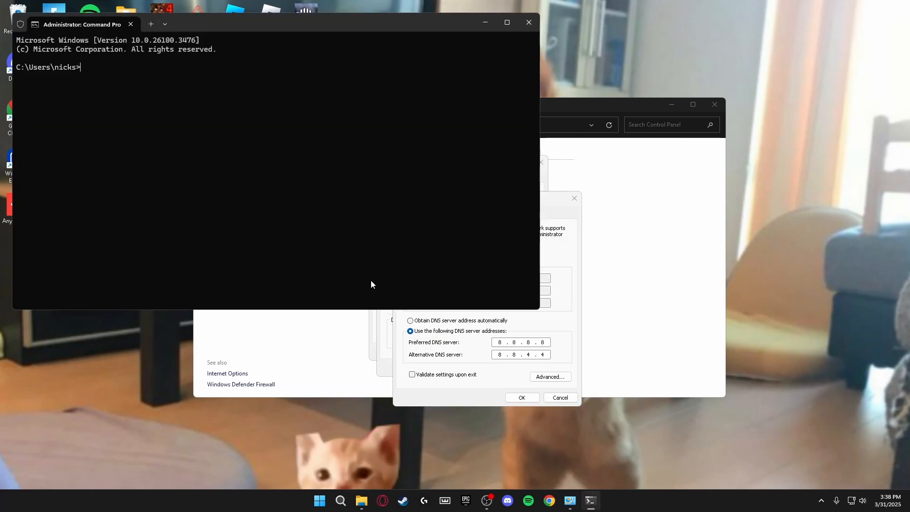
type("ping 1.1.1.1")
key("Return")
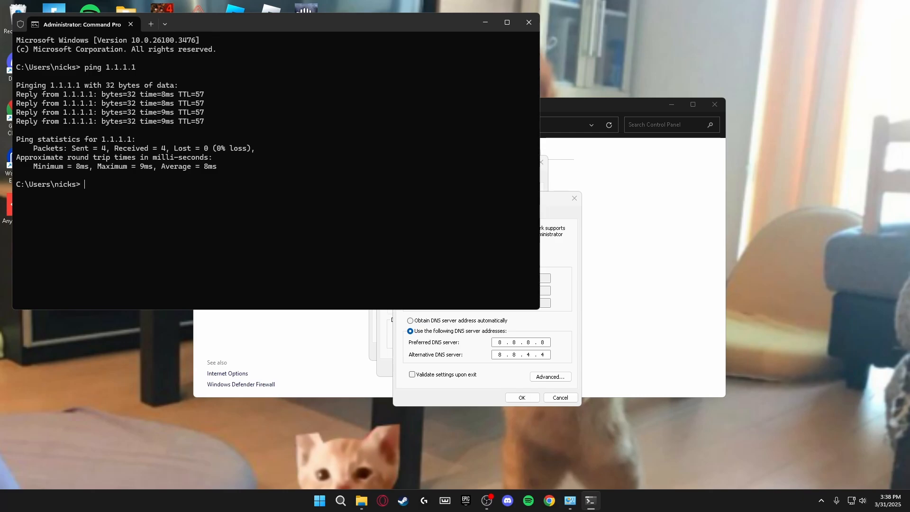
type("ping 8.8.8.8")
key("Return")
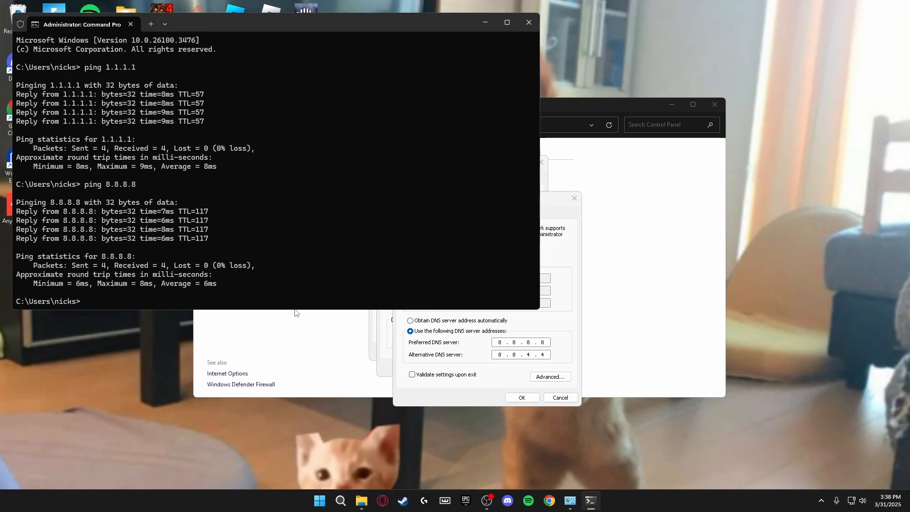
left_click(495, 376)
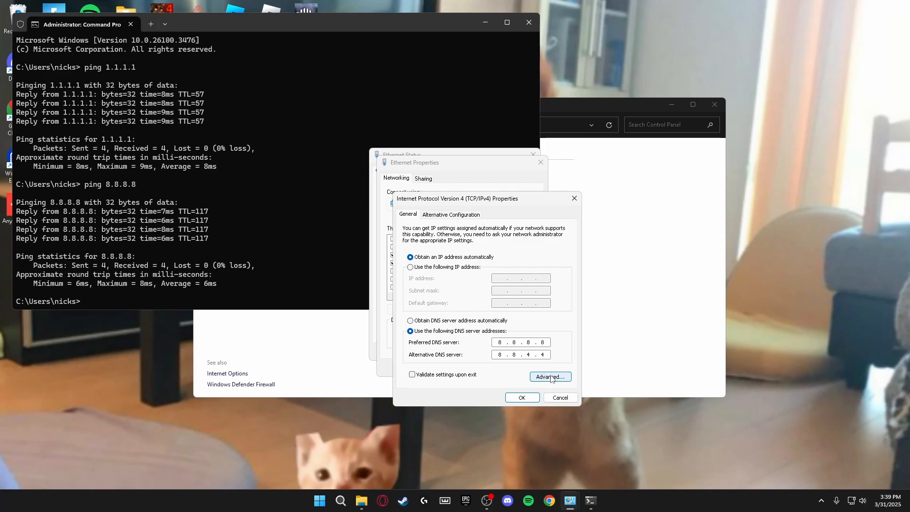
Disable NetBIOS over TCP/IP in the advanced IPv4 WINS settings and confirm
left_click(536, 376)
left_click(464, 223)
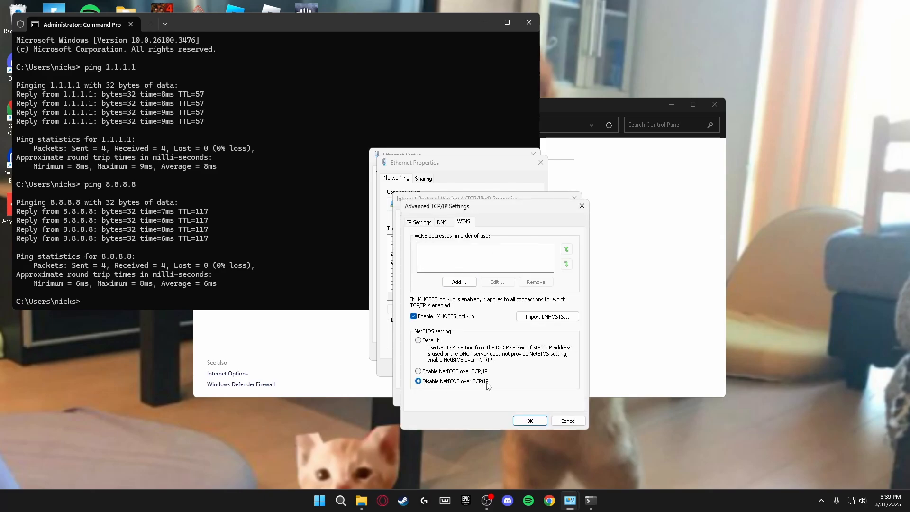
left_click(530, 421)
left_click(521, 397)
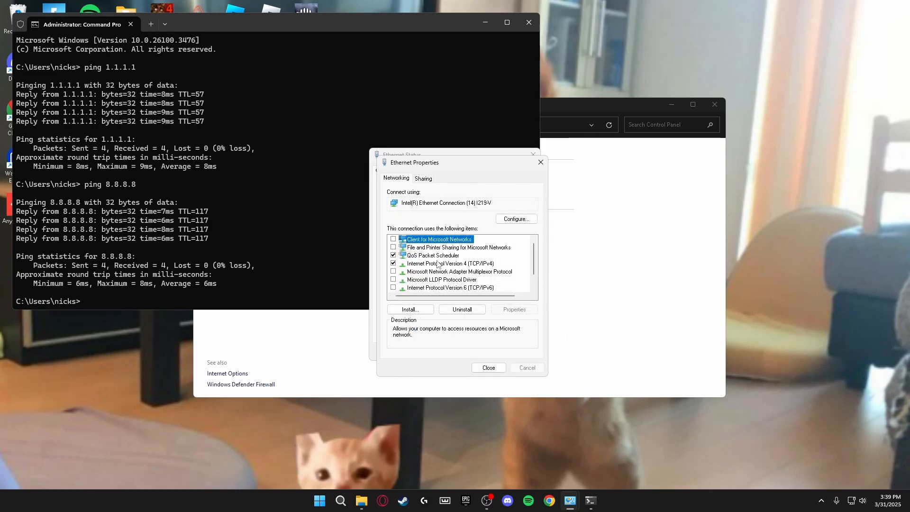
Open the Intel I219-V adapter's own configuration from the Ethernet properties
left_click(428, 265)
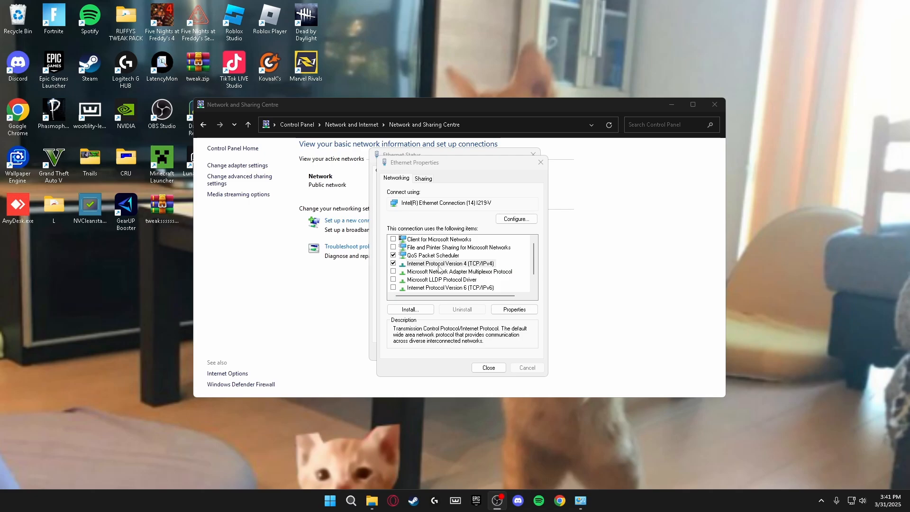
left_click(441, 265)
left_click(519, 219)
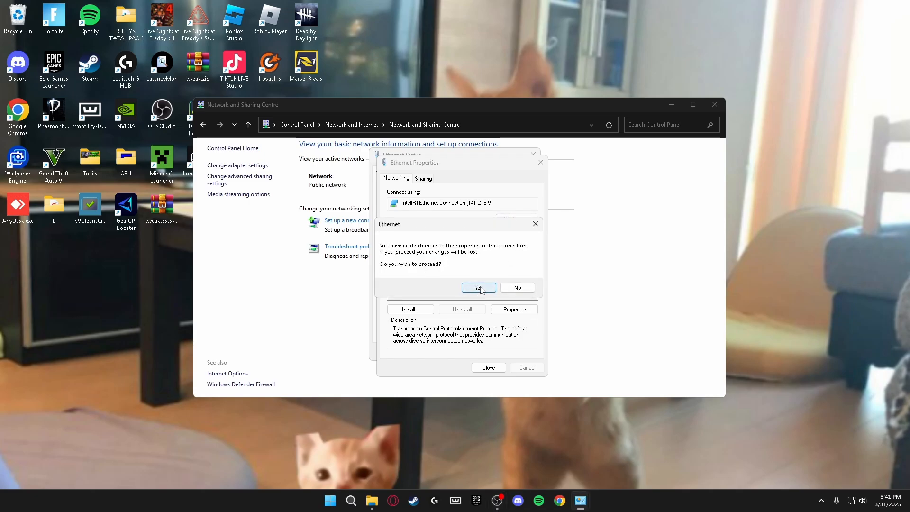
left_click(479, 287)
On the adapter's Advanced tab, keep Energy Efficient Ethernet Off and set Flow Control Disabled
left_click(52, 36)
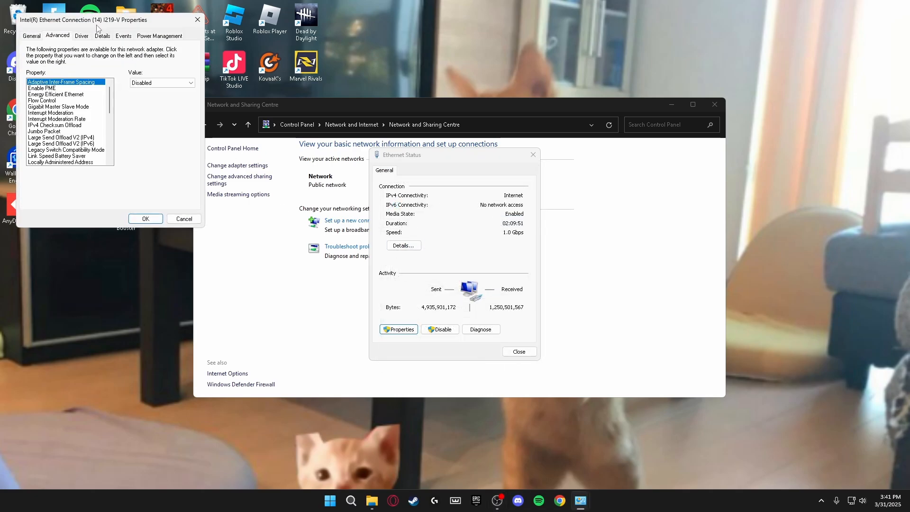
left_click_drag(96, 24, 400, 91)
left_click_drag(413, 164, 404, 138)
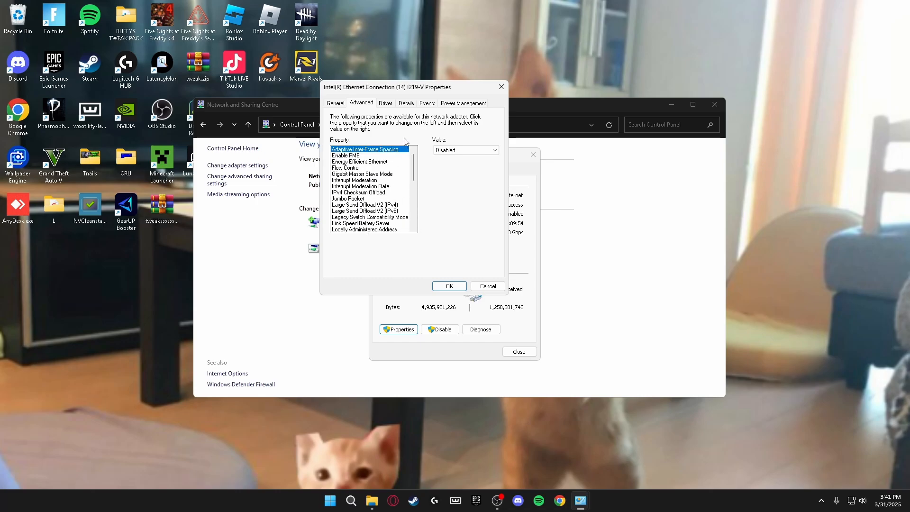
left_click(352, 163)
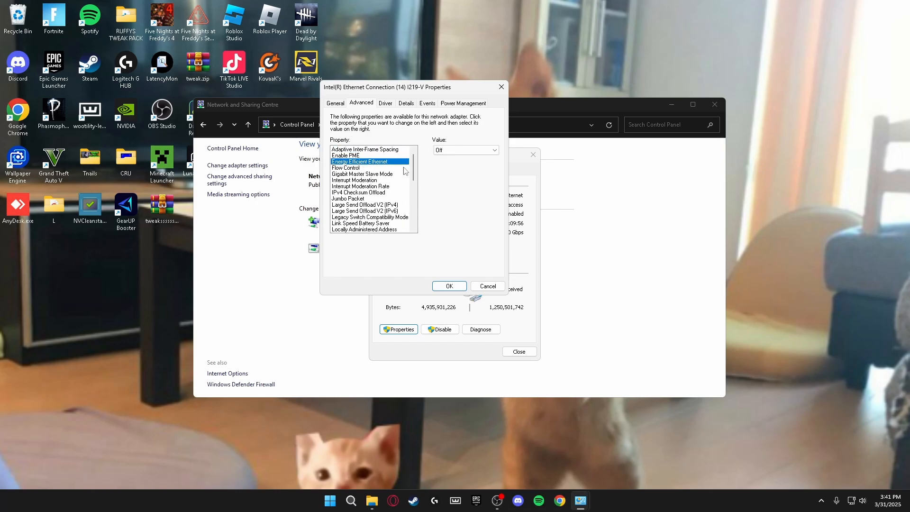
left_click(463, 151)
left_click(440, 164)
left_click(355, 169)
left_click(448, 151)
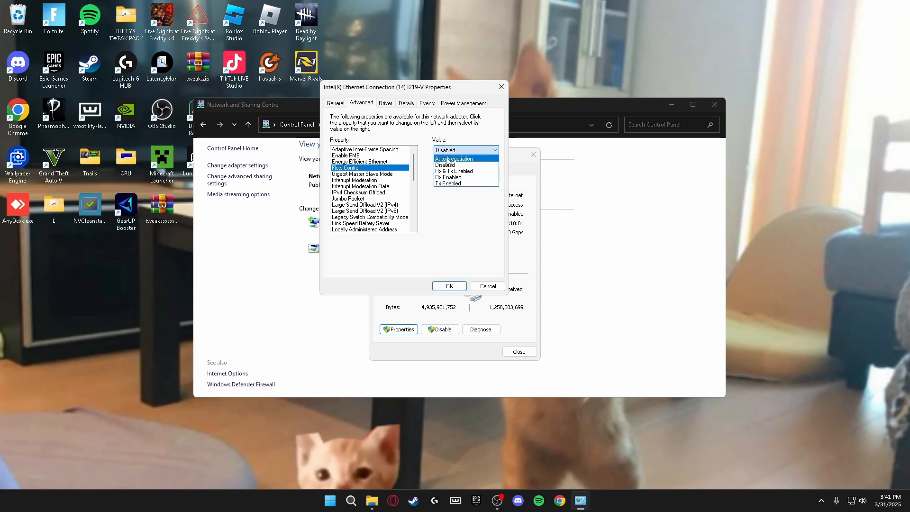
left_click(445, 158)
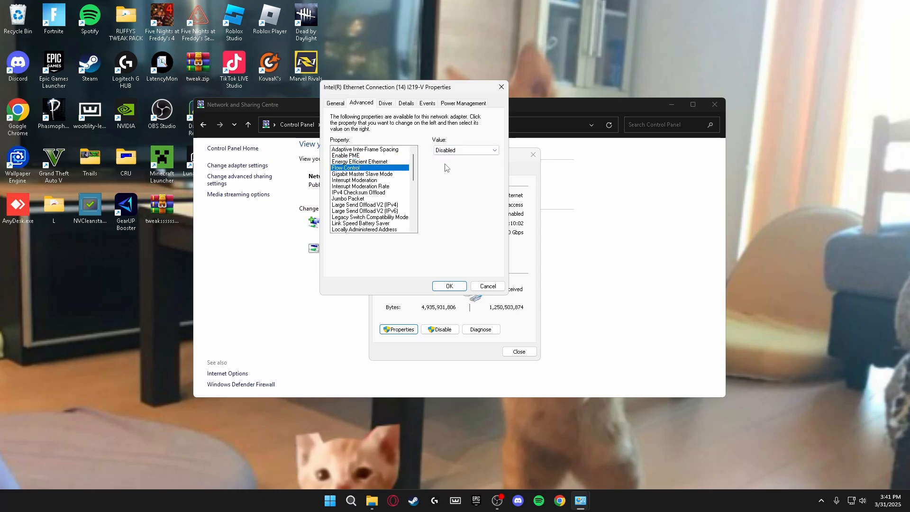
Adjust Interrupt Moderation Rate, keep IPv4 Checksum Offload Disabled, and review Jumbo Packet
left_click(363, 181)
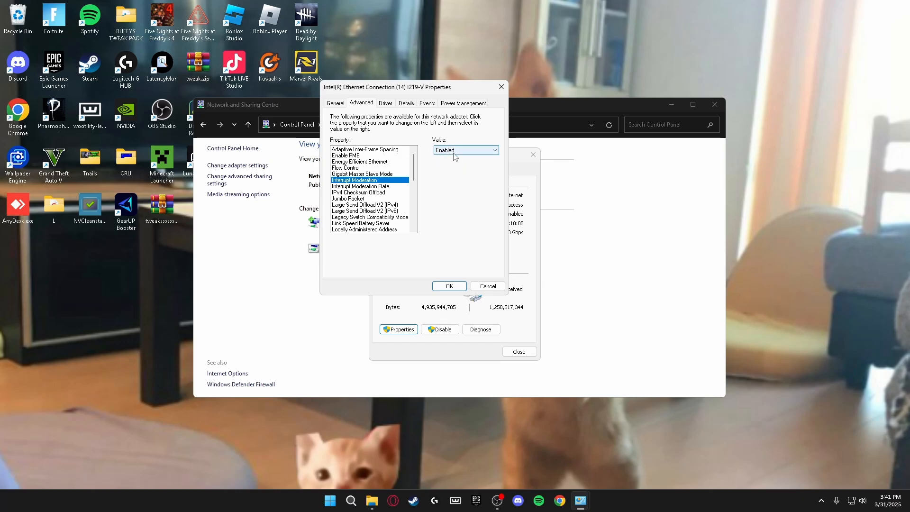
left_click(372, 187)
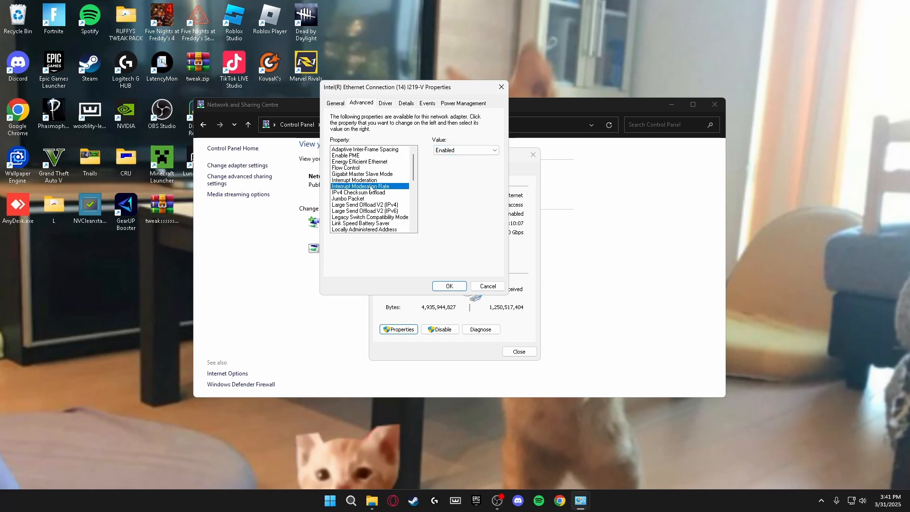
left_click(448, 151)
left_click(446, 188)
left_click(366, 193)
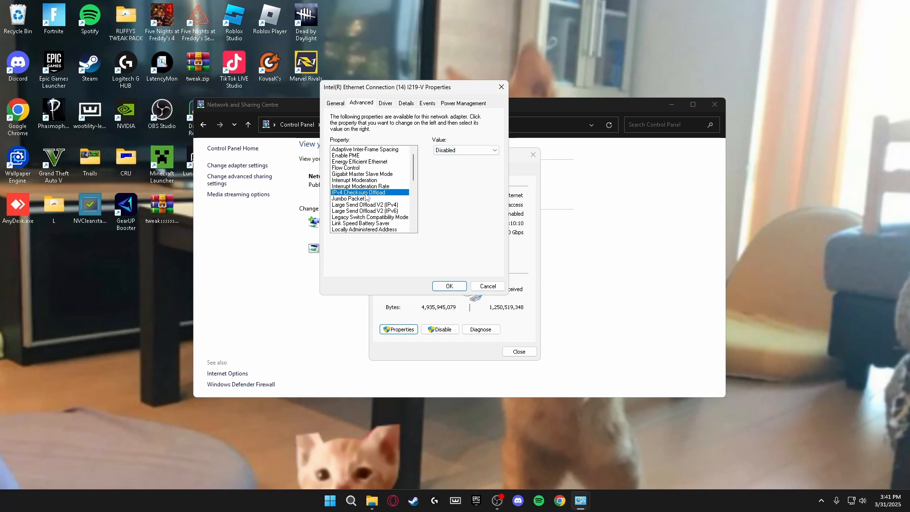
left_click(445, 150)
left_click(451, 160)
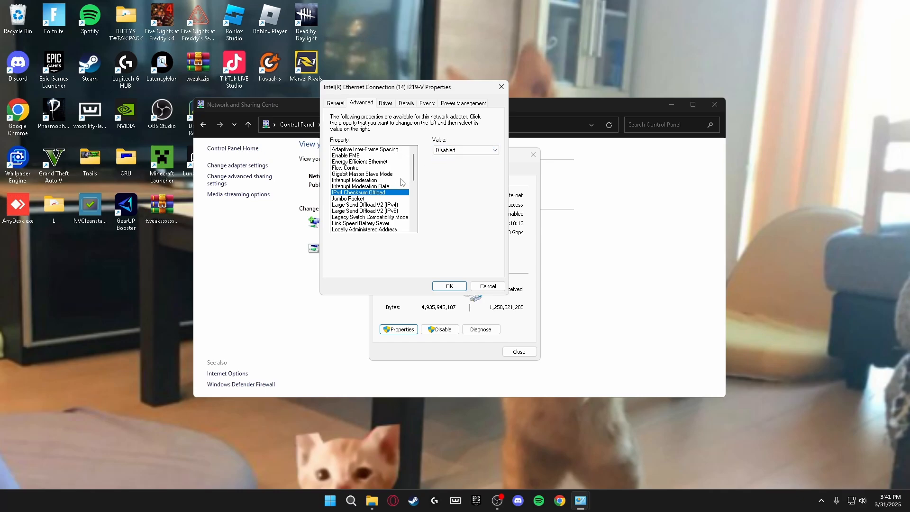
left_click(370, 199)
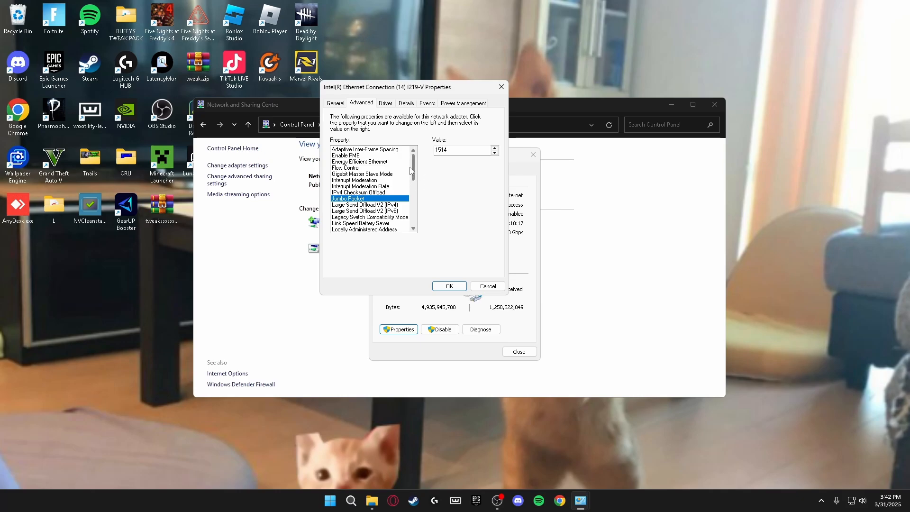
Keep Large Send Offload V2 for both IPv4 and IPv6 Disabled
scroll(416, 163, "down", 1)
left_click(351, 192)
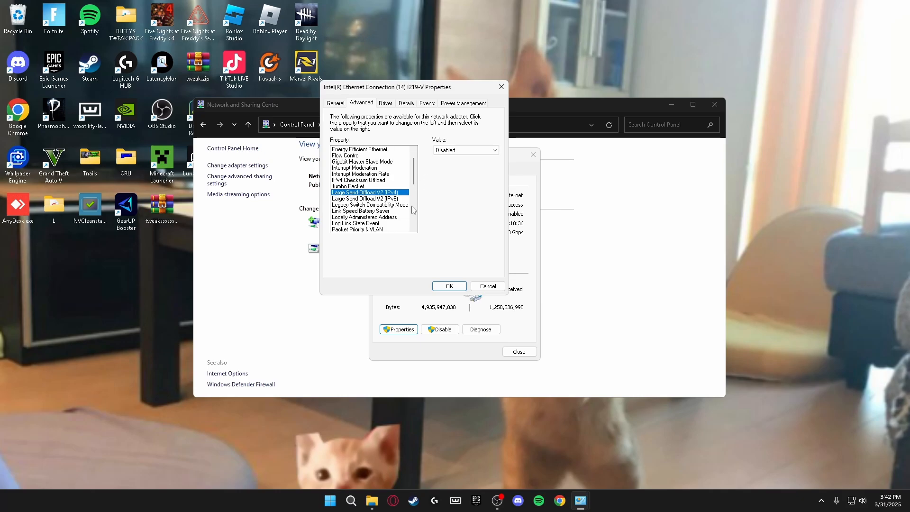
left_click(446, 151)
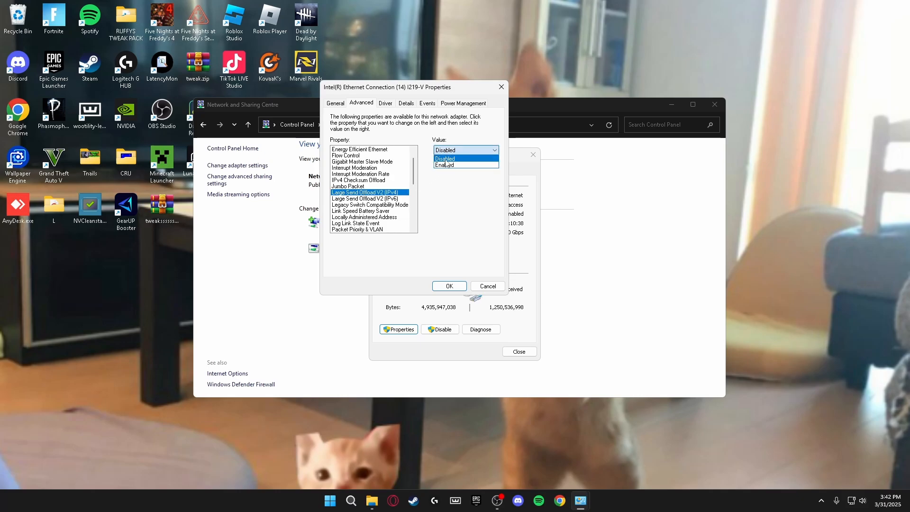
left_click(447, 159)
left_click(351, 200)
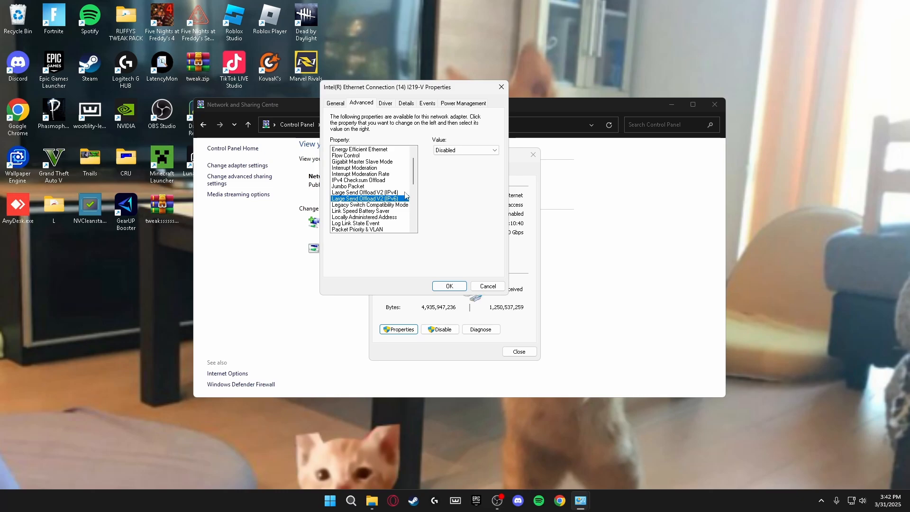
left_click(450, 151)
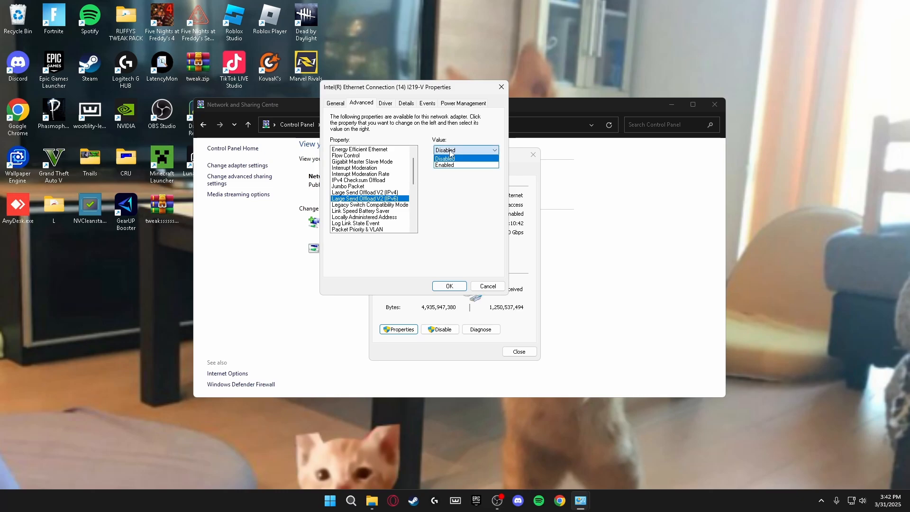
left_click(448, 160)
Keep Speed & Duplex at 1.0 Gbps Full Duplex and review TCP/UDP checksum offload settings
scroll(391, 194, "down", 3)
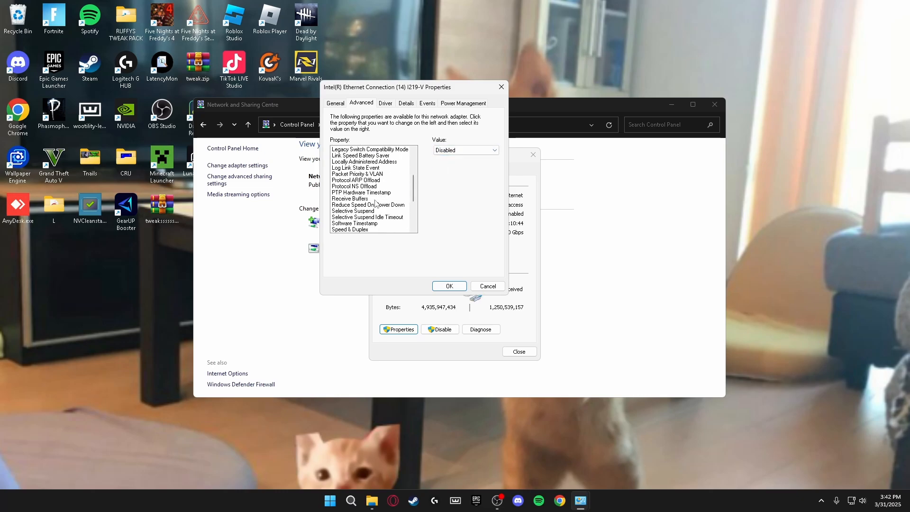
left_click(368, 229)
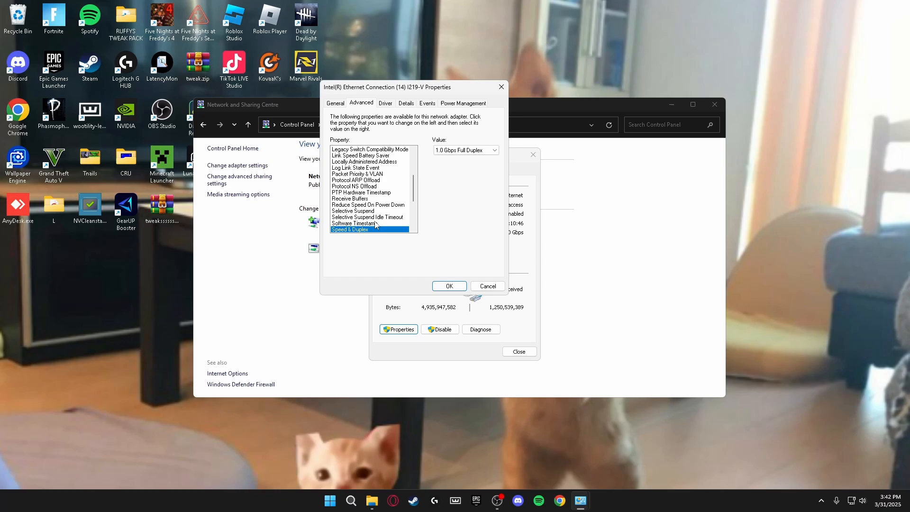
left_click(450, 150)
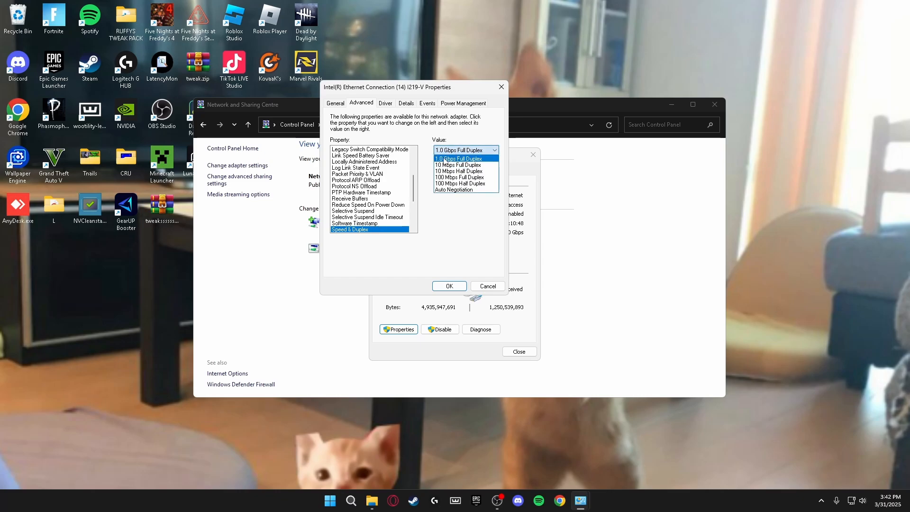
left_click(445, 162)
scroll(373, 191, "down", 3)
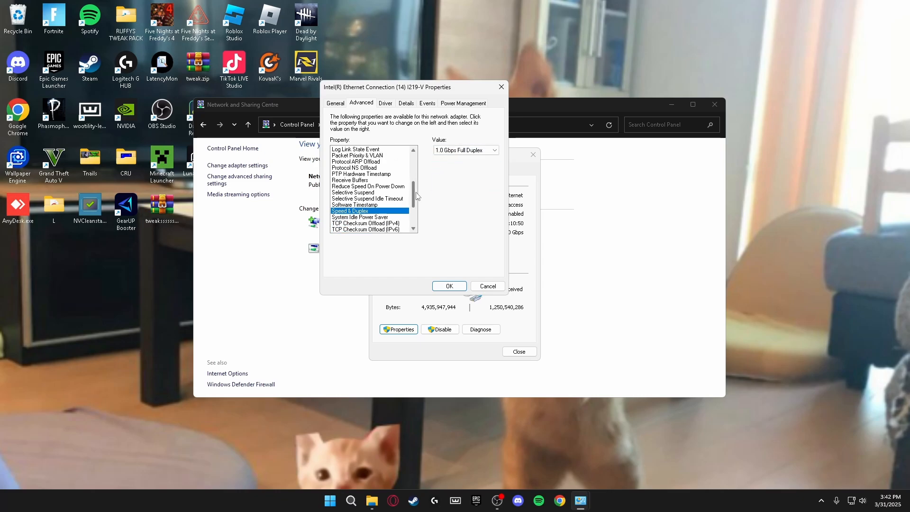
left_click(371, 187)
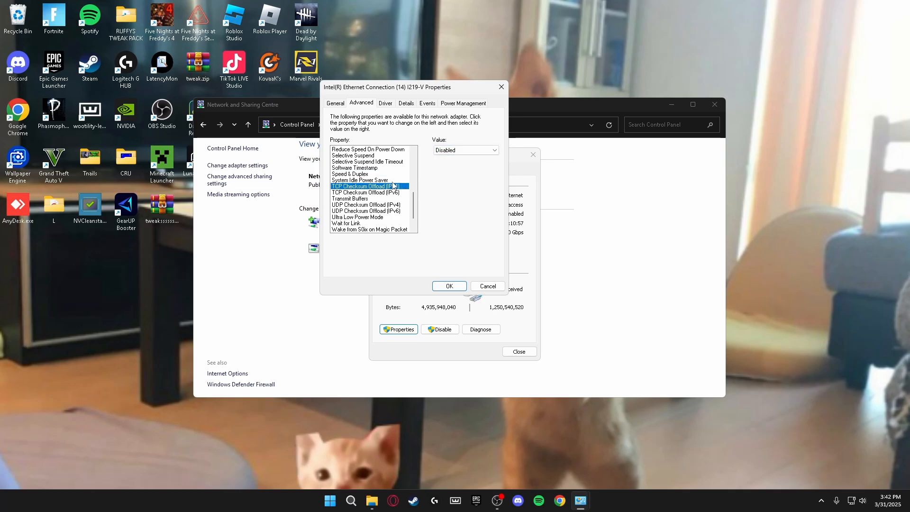
left_click(374, 193)
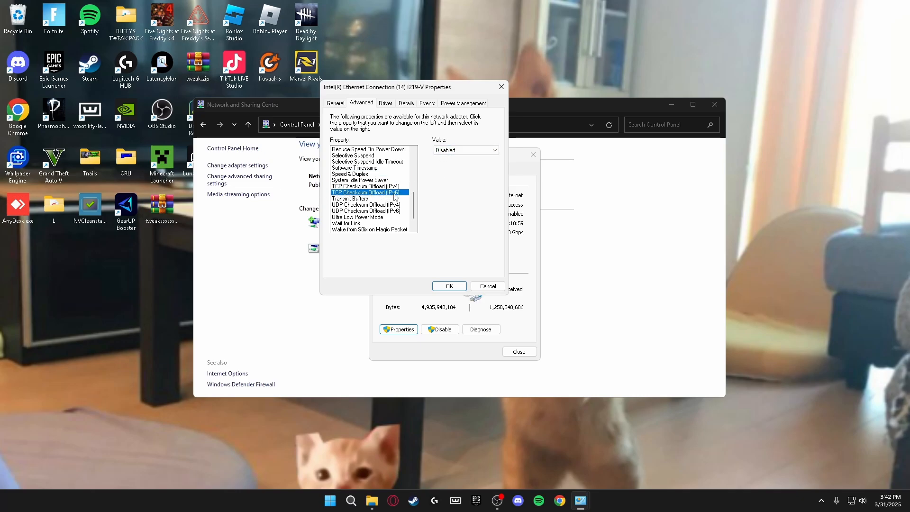
left_click(367, 205)
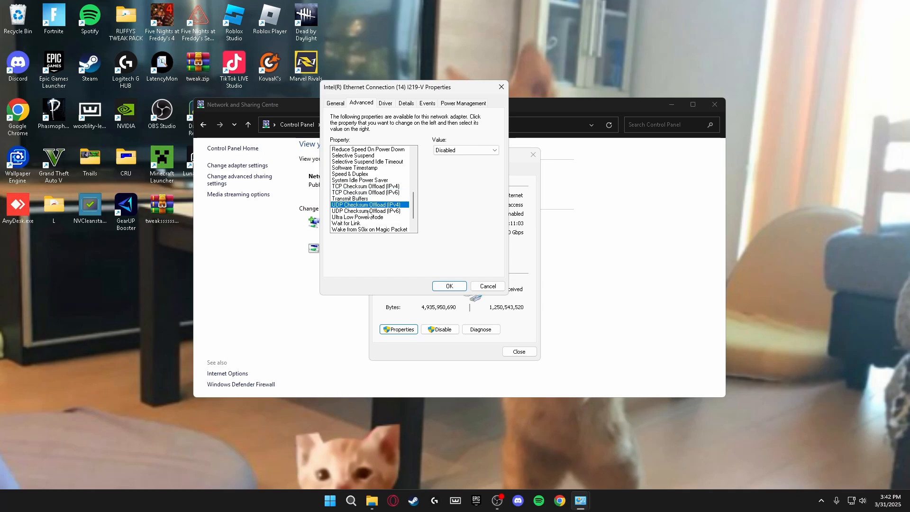
left_click(369, 212)
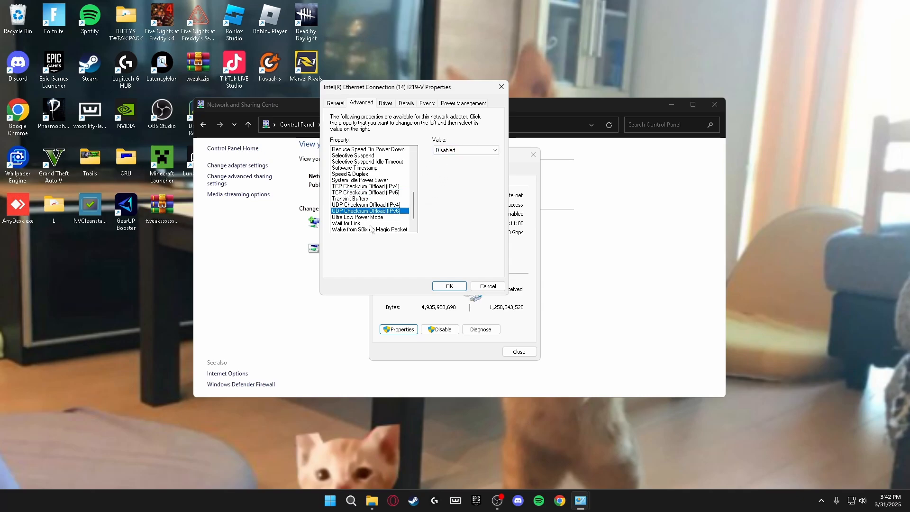
Set Wake on Link Settings, Wake on Magic Packet and Wake on Pattern Match to Disabled
scroll(367, 227, "down", 1)
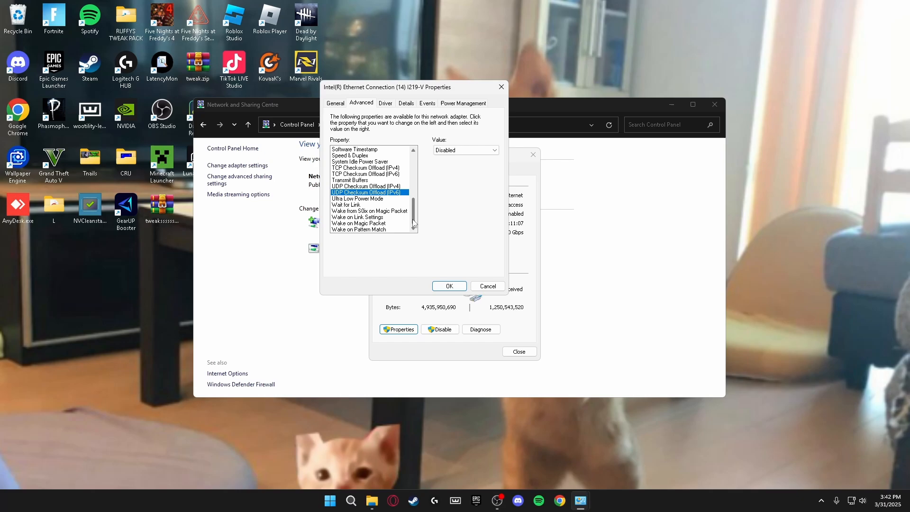
left_click(359, 217)
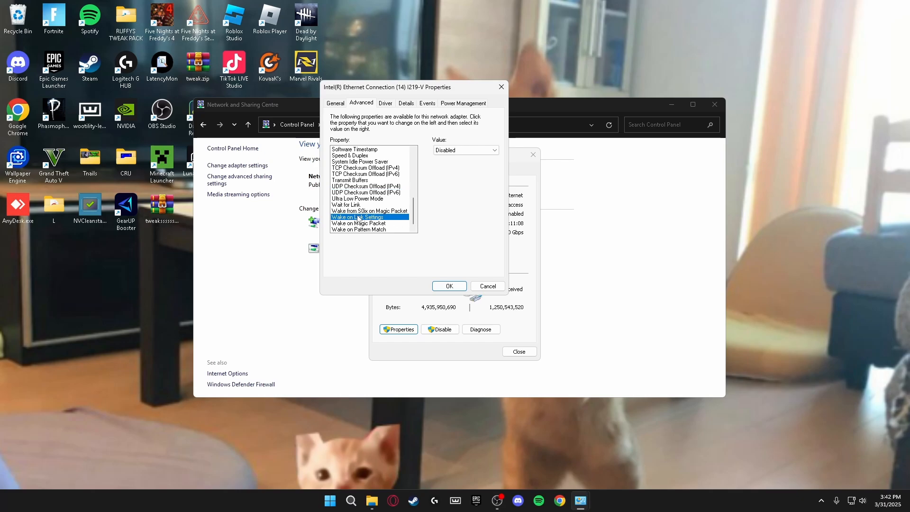
left_click(454, 151)
left_click(454, 159)
left_click(369, 223)
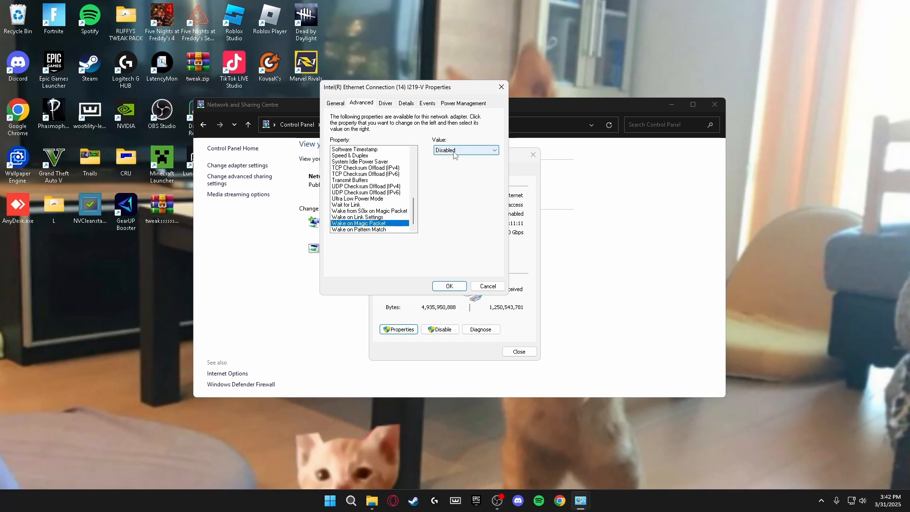
left_click(454, 150)
left_click(454, 158)
left_click(374, 229)
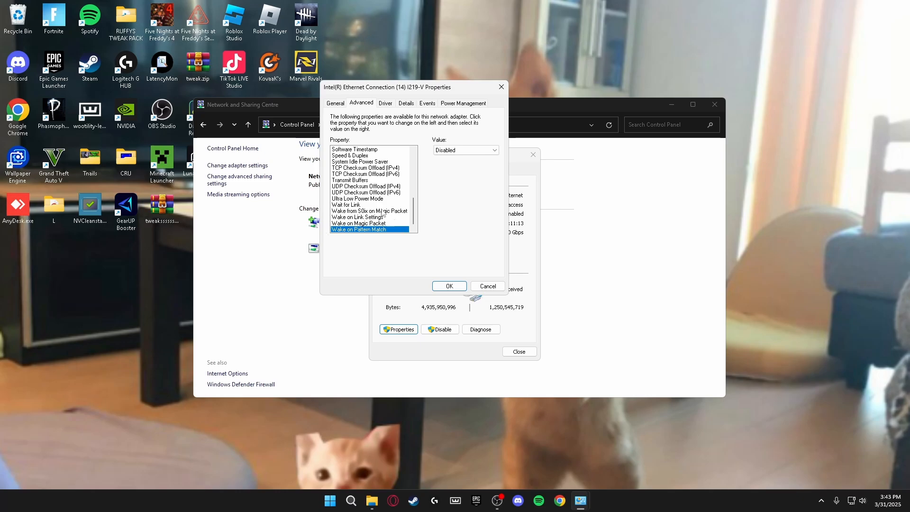
left_click(445, 150)
left_click(443, 159)
Check Power Management, apply the adapter properties, and close the Ethernet and Sharing Centre windows
left_click(460, 104)
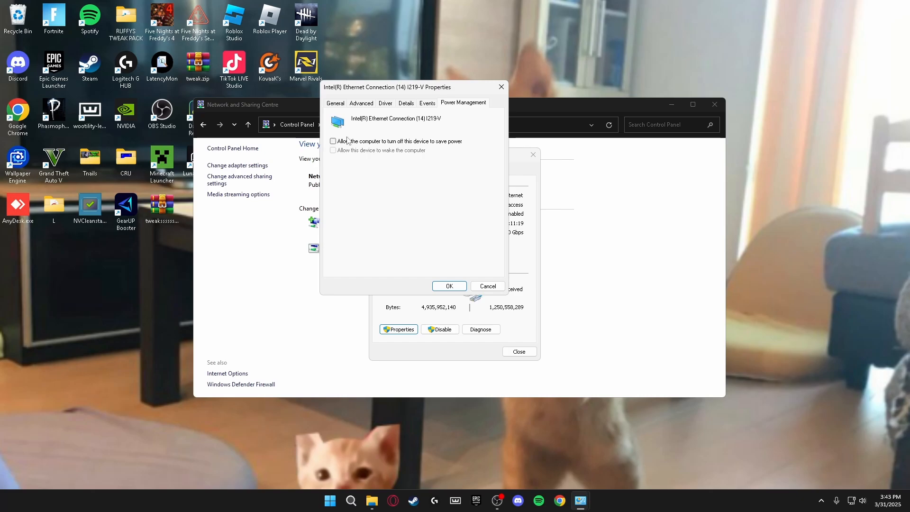
left_click(454, 286)
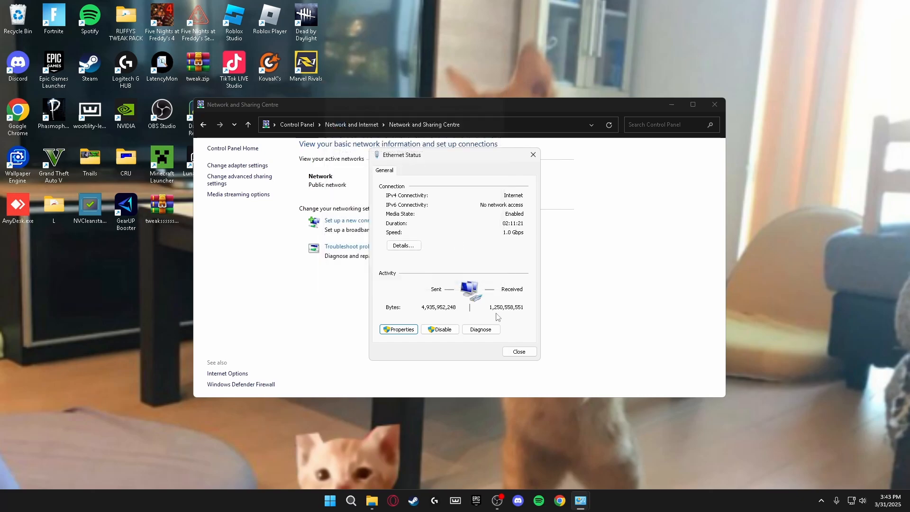
left_click(518, 351)
left_click(714, 105)
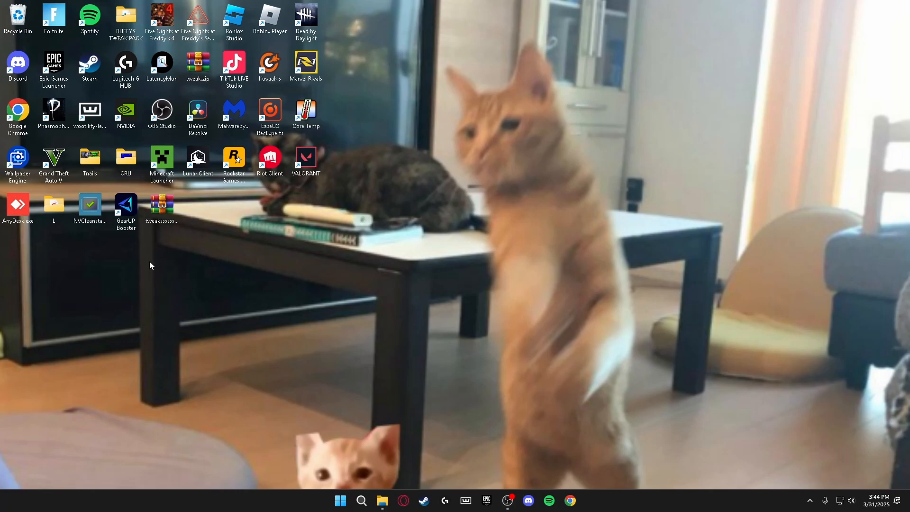
Launch GearUP Booster, open My Wallet, and close it without redeeming a code
double_click(125, 209)
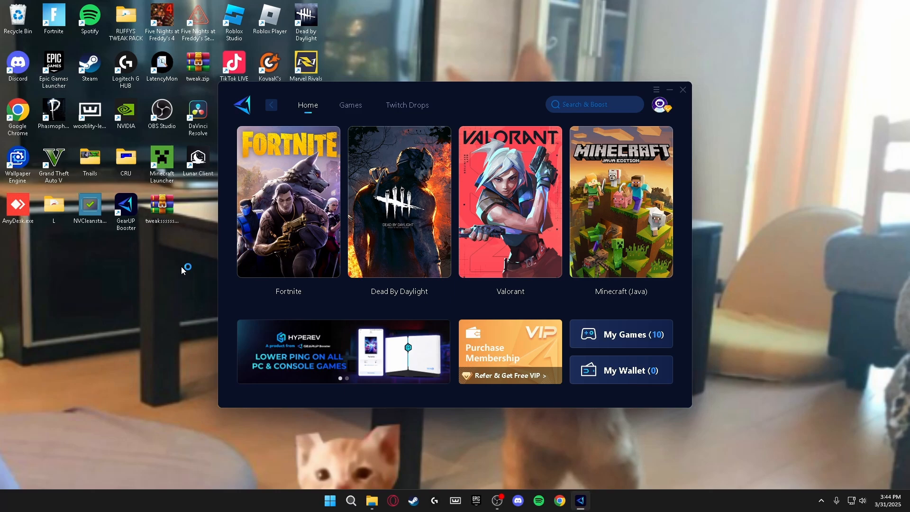
left_click(619, 372)
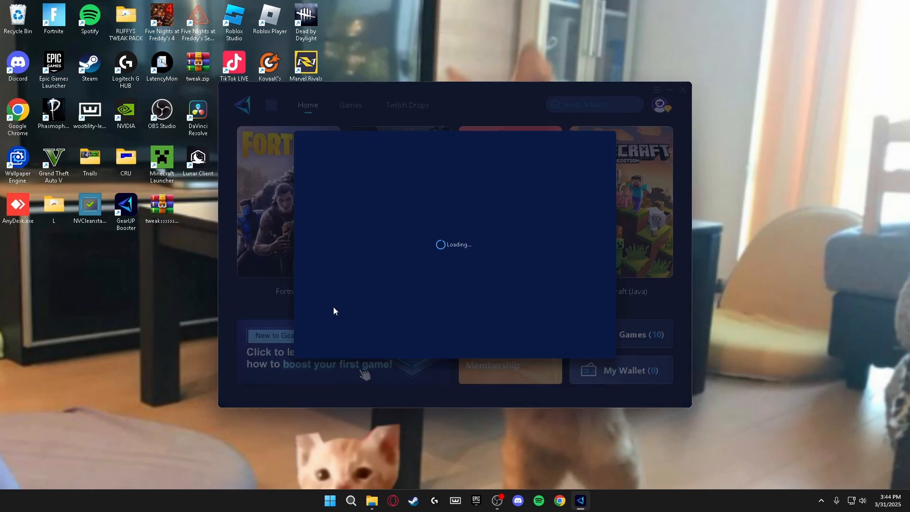
type("ruffy")
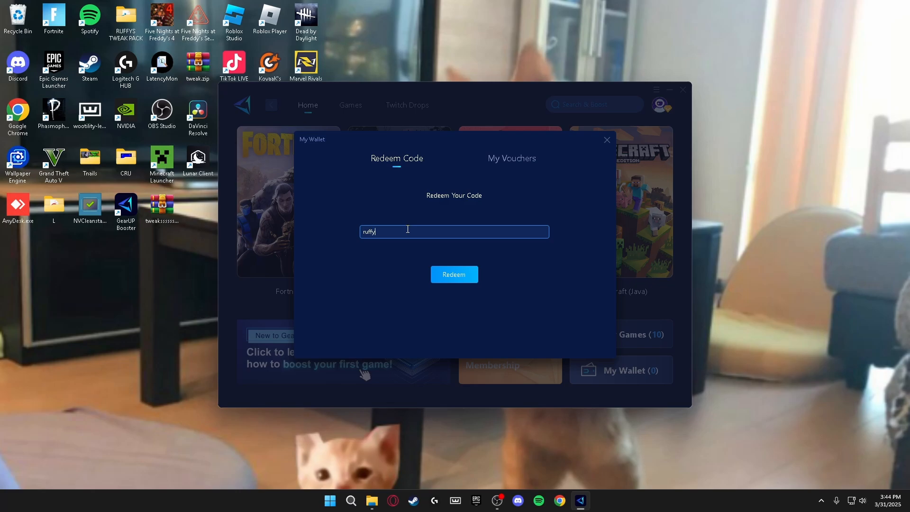
left_click(607, 141)
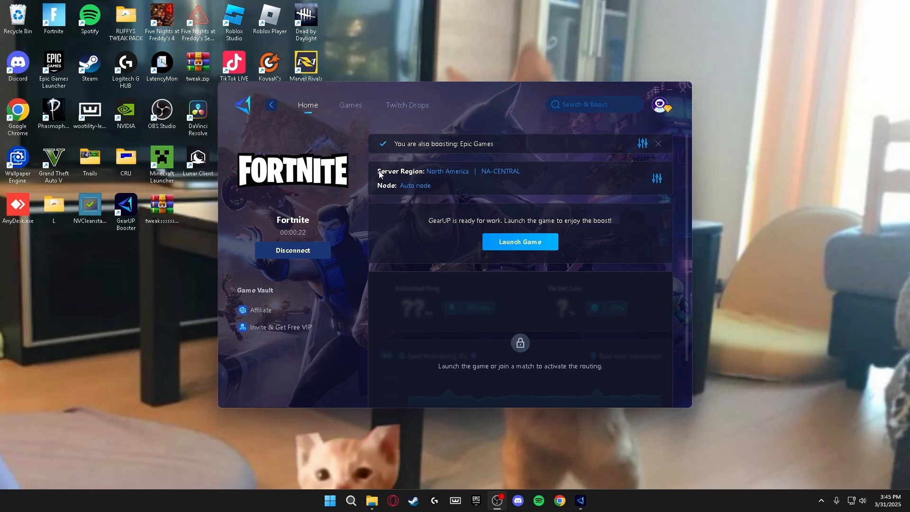
left_click(447, 171)
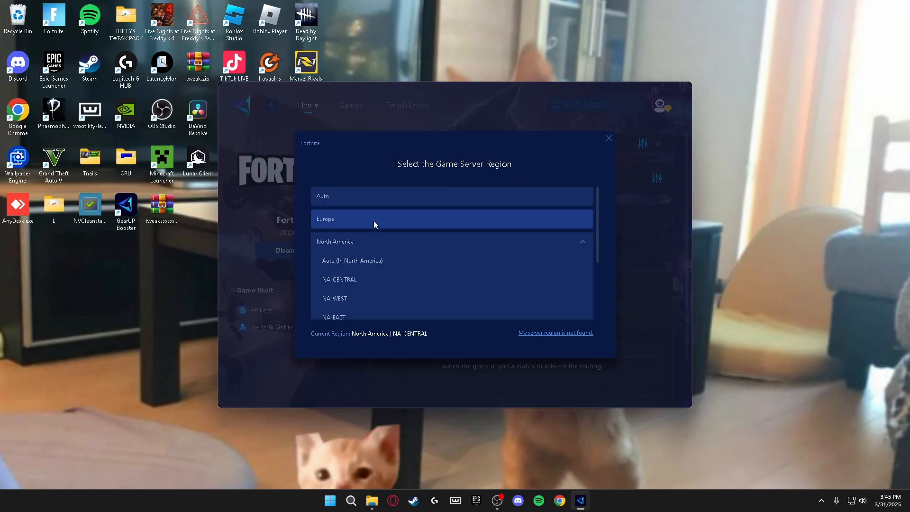
scroll(354, 265, "up", 1)
left_click(337, 223)
left_click(408, 305)
left_click(271, 104)
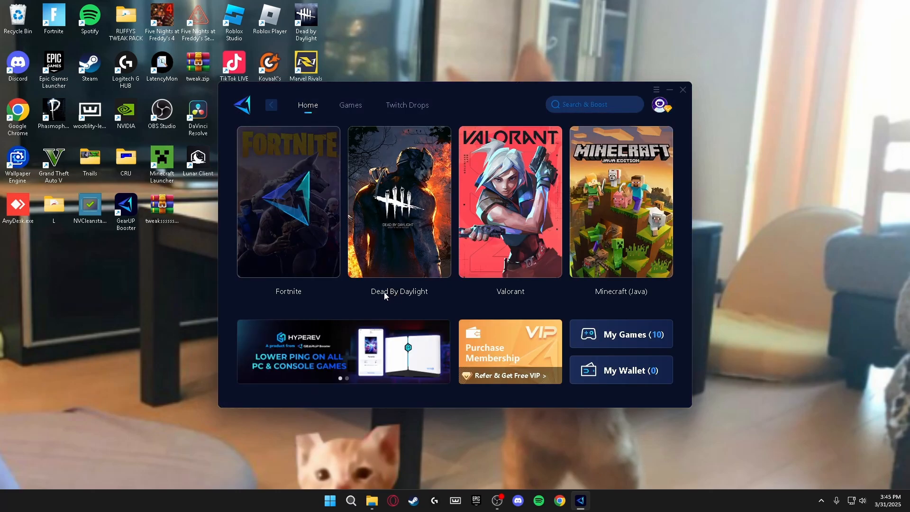
left_click(278, 244)
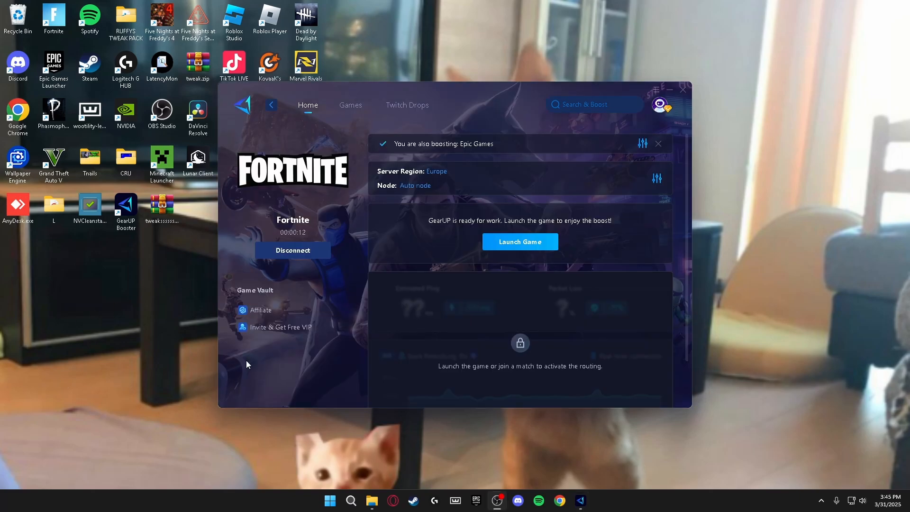
Select the London GB 09 Process Mode node and confirm the node change
left_click(413, 188)
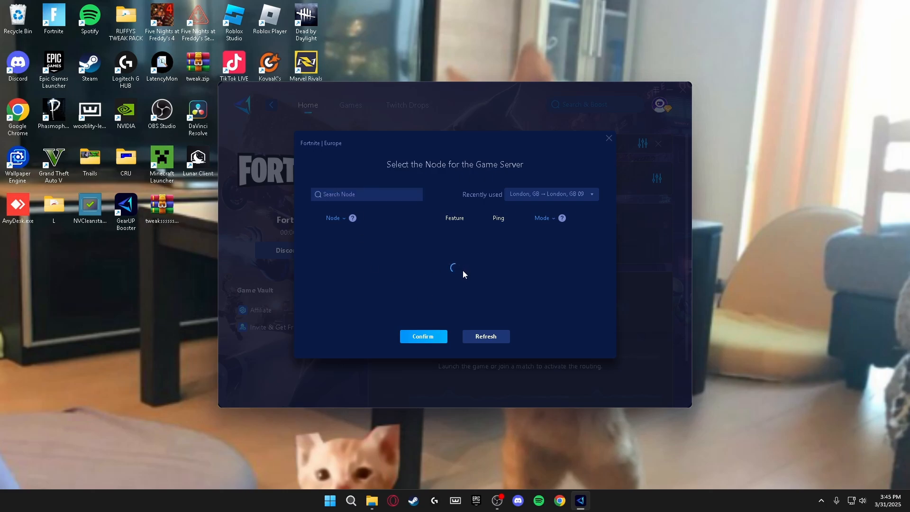
scroll(477, 278, "down", 2)
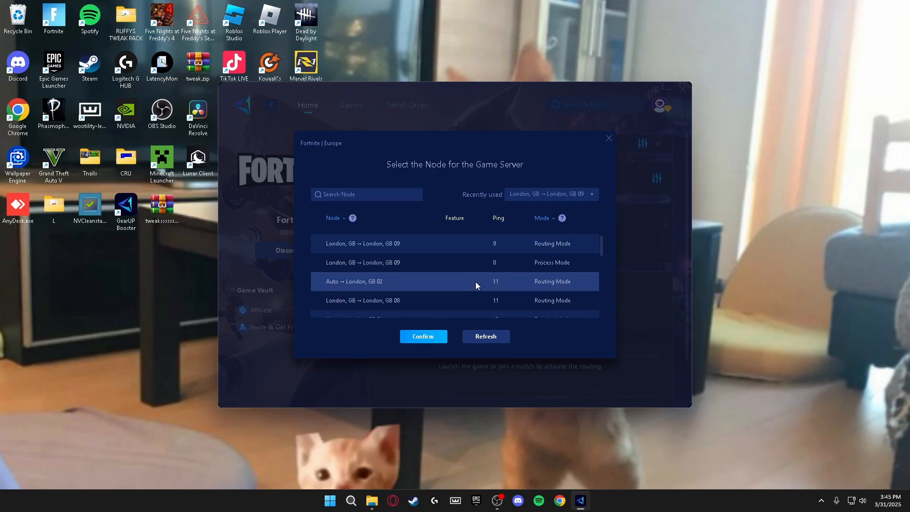
scroll(469, 286, "up", 3)
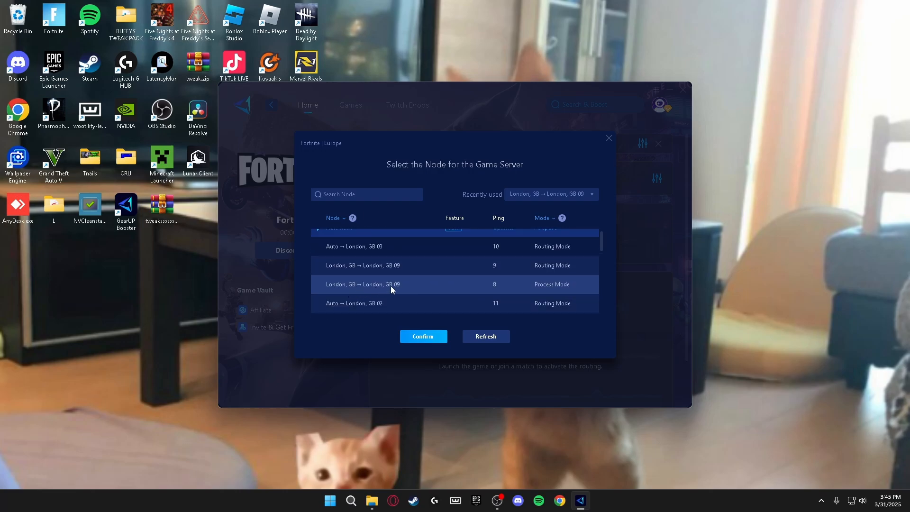
left_click(483, 286)
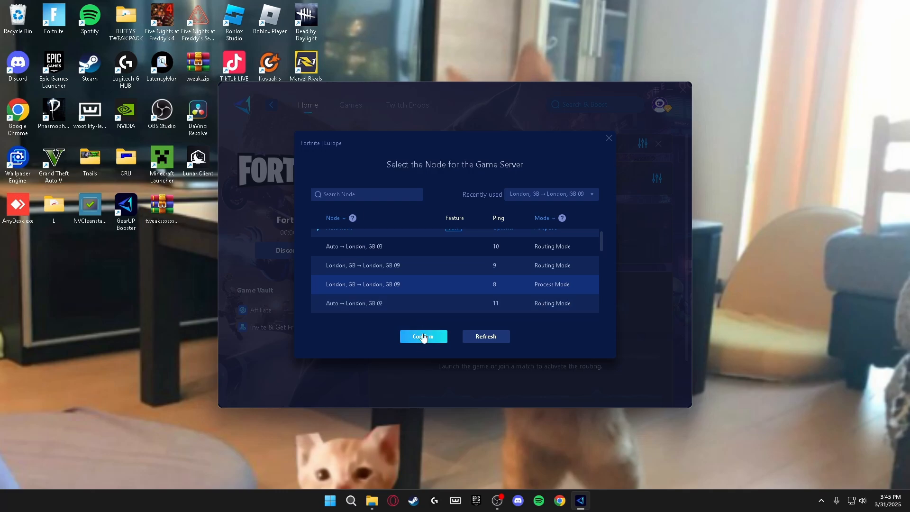
left_click(424, 337)
left_click(424, 305)
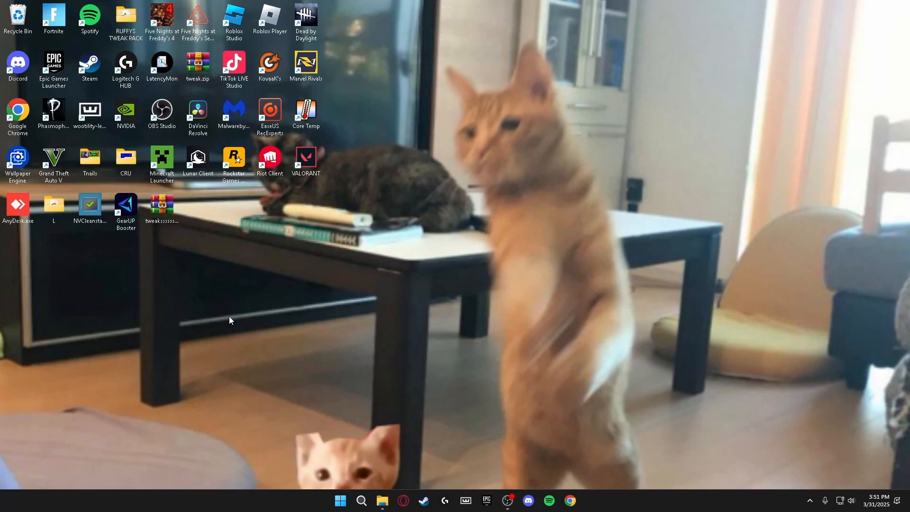
Open NVIDIA Control Panel from the desktop menu and choose Use the advanced 3D image settings
right_click(374, 286)
left_click(407, 358)
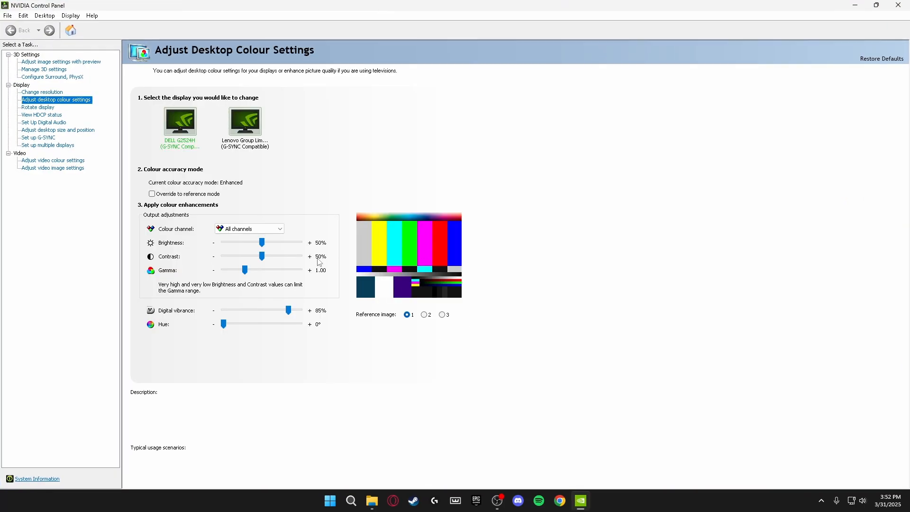
left_click(54, 62)
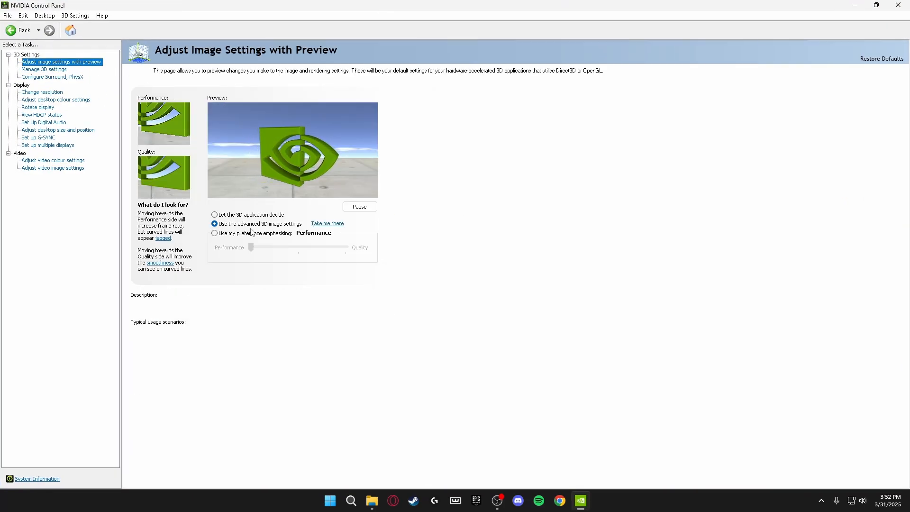
left_click(213, 225)
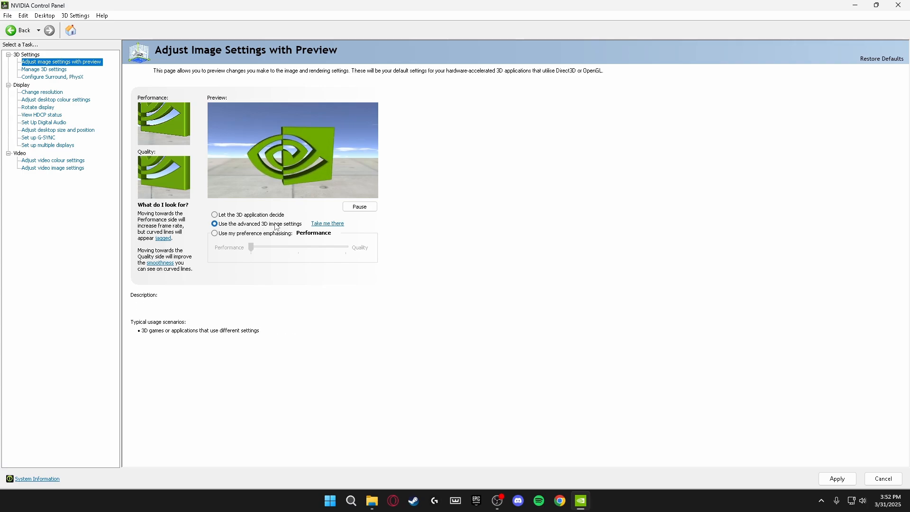
In Manage 3D Settings' global list, set Anisotropic filtering and Antialiasing - Mode to Off
left_click(326, 225)
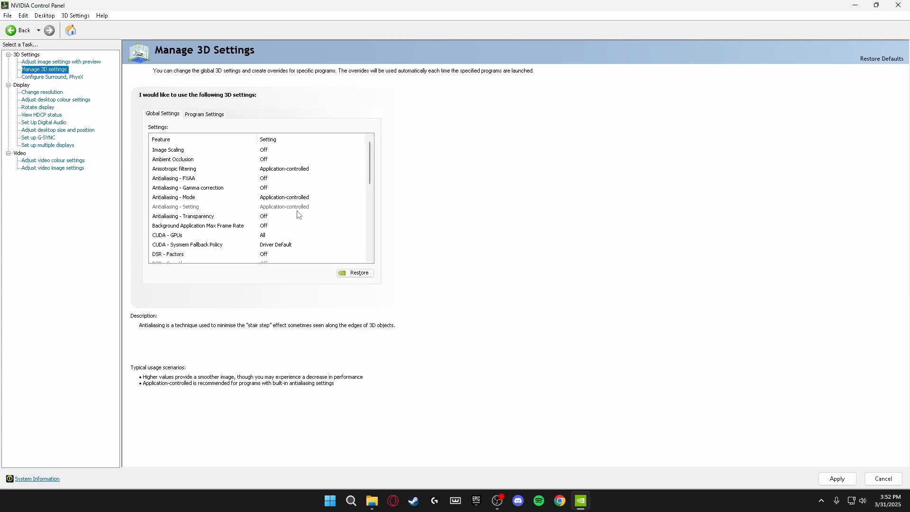
scroll(373, 171, "down", 10)
scroll(375, 180, "up", 10)
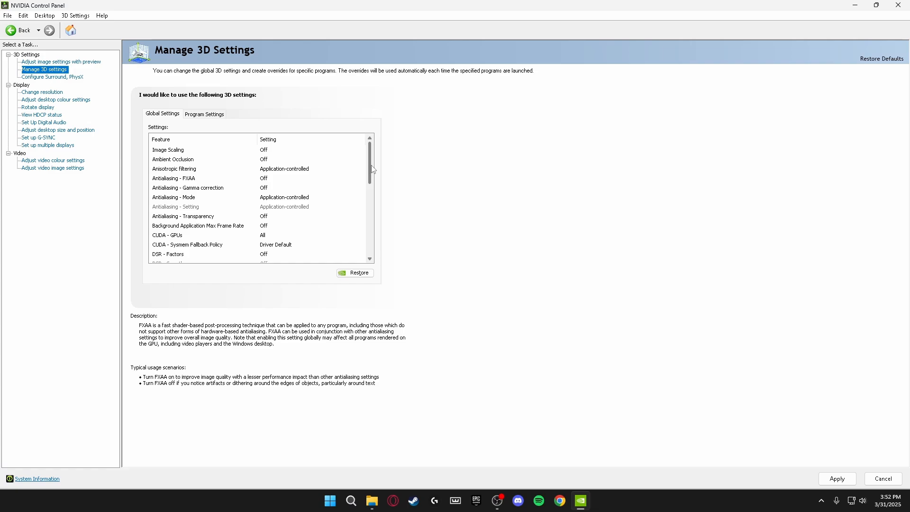
scroll(373, 169, "down", 10)
scroll(373, 166, "up", 10)
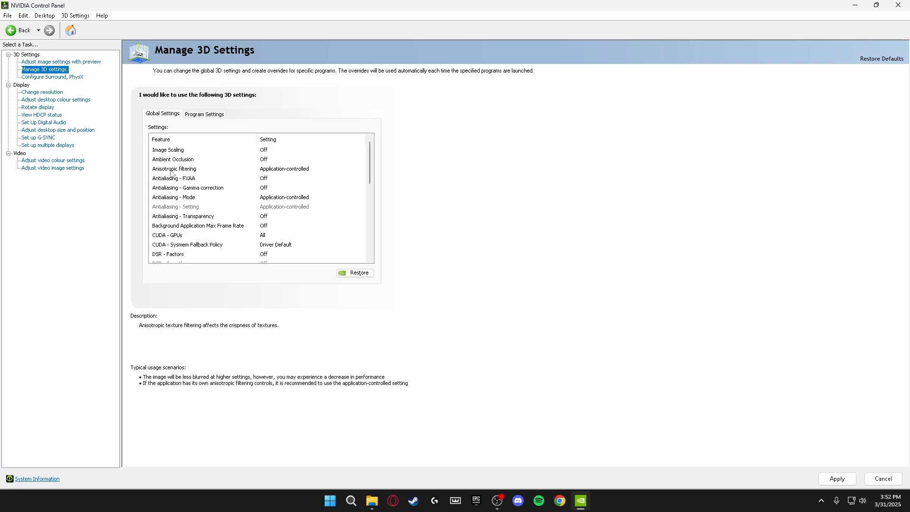
left_click(279, 175)
left_click(276, 185)
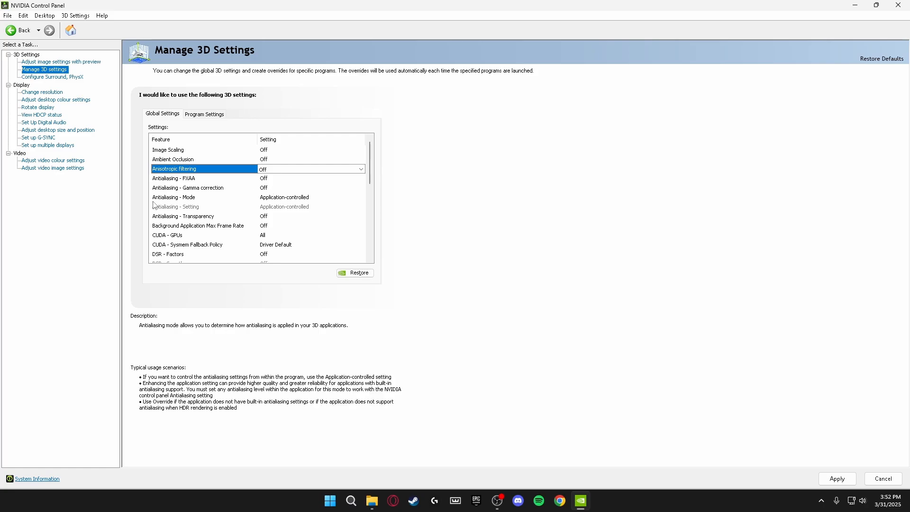
left_click(284, 198)
left_click(303, 197)
left_click(285, 229)
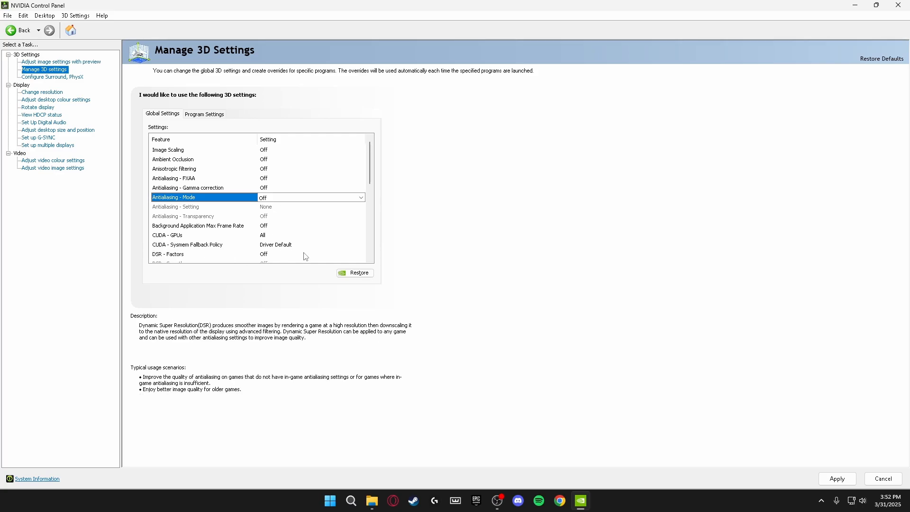
scroll(304, 254, "down", 4)
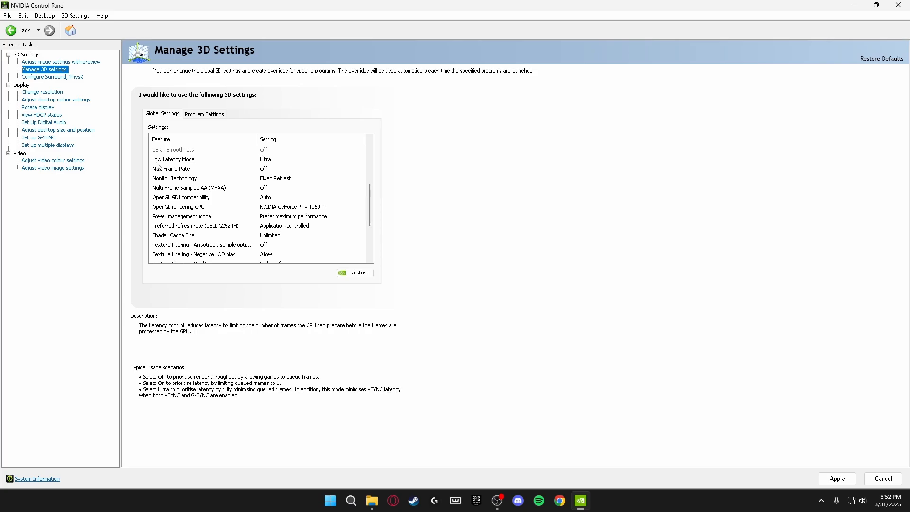
Set Low Latency Mode On and OpenGL GDI compatibility to Prefer performance
left_click(272, 164)
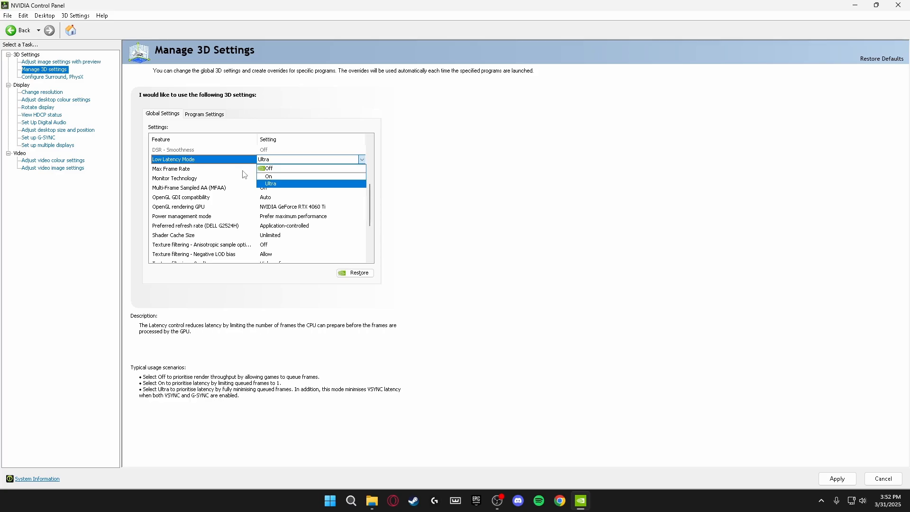
left_click(275, 175)
left_click_drag(371, 176, 369, 214)
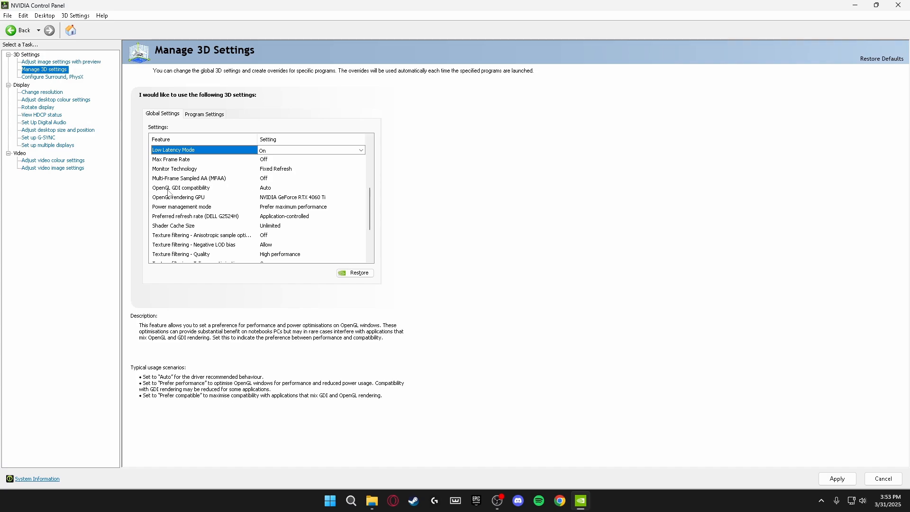
left_click(268, 190)
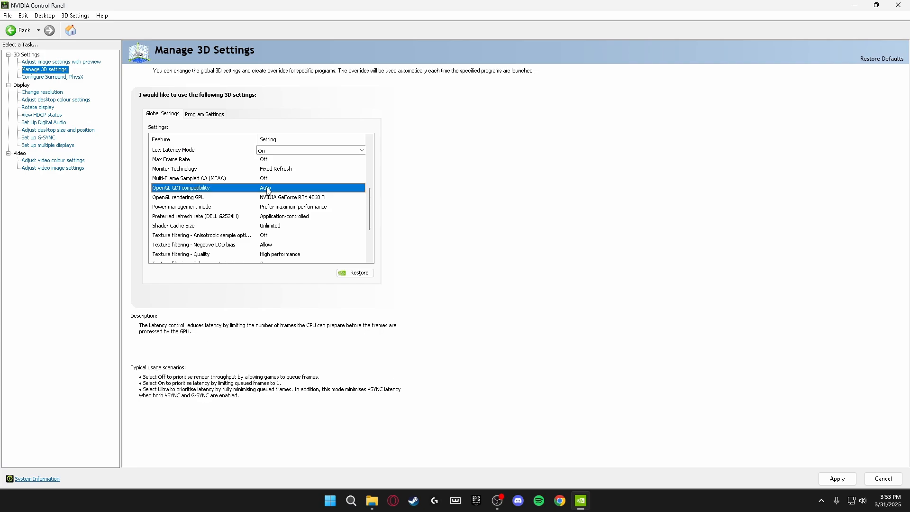
left_click(269, 190)
left_click(288, 210)
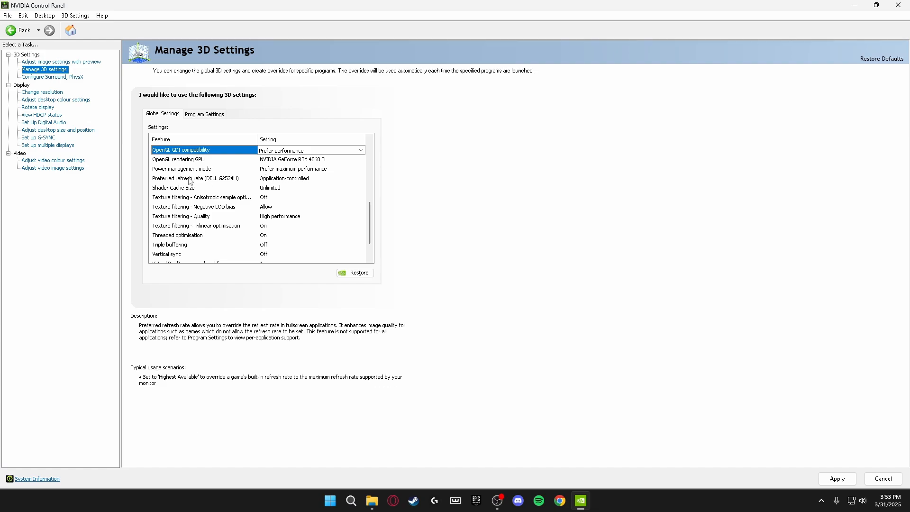
Set Preferred refresh rate to Highest available and Negative LOD bias to Clamp
left_click(284, 179)
left_click(285, 180)
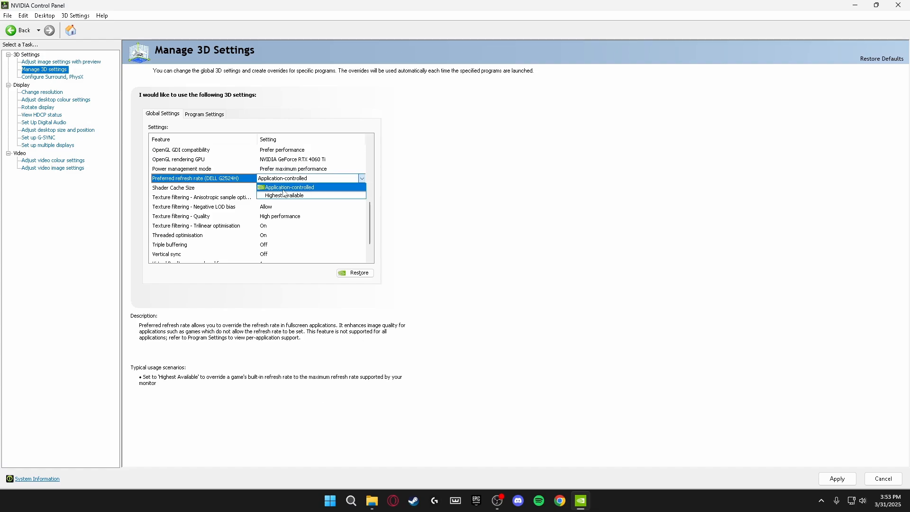
left_click(285, 195)
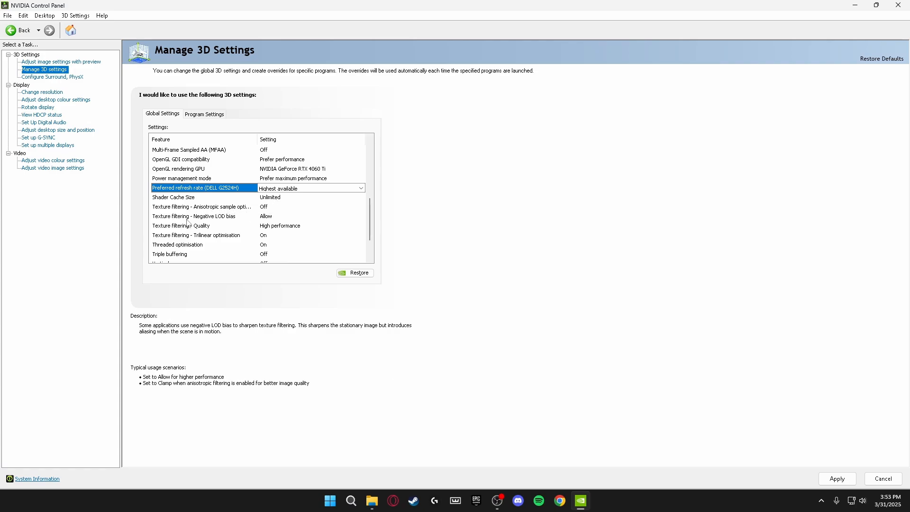
left_click(265, 217)
left_click(268, 235)
scroll(271, 208, "down", 1)
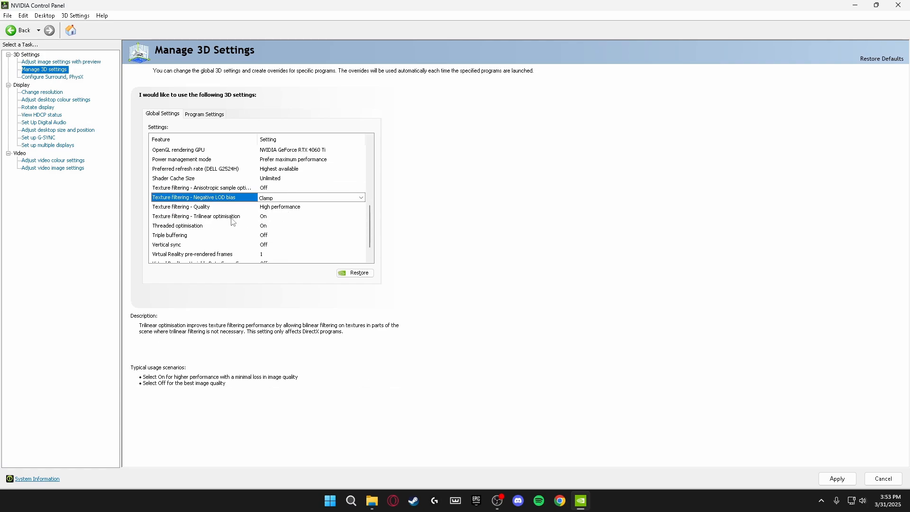
Turn Trilinear and Threaded optimisation Off, then view the Program Settings tab
left_click(268, 217)
left_click(273, 219)
left_click(277, 234)
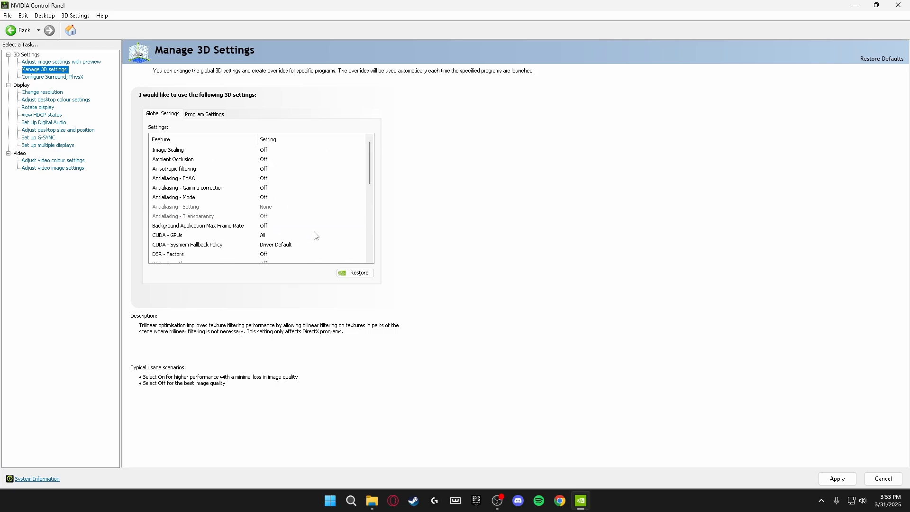
scroll(279, 205, "down", 2)
left_click(280, 208)
left_click(280, 209)
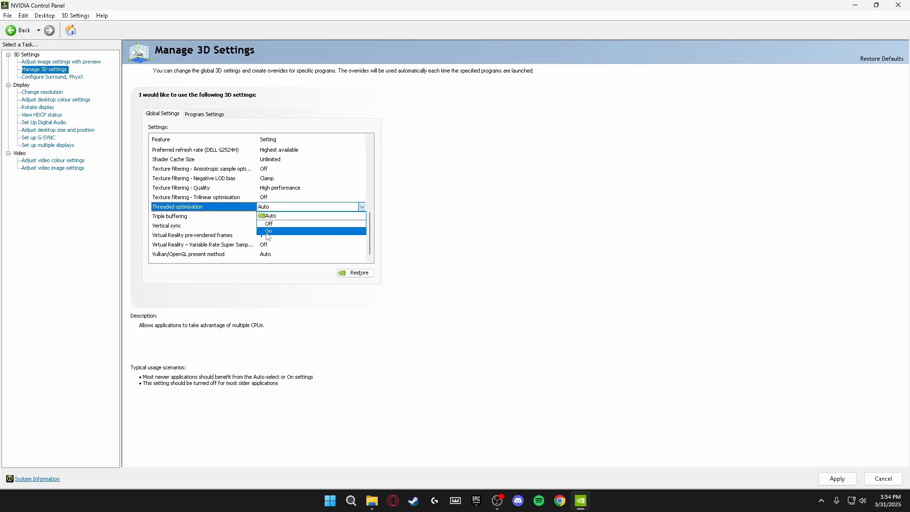
left_click(269, 237)
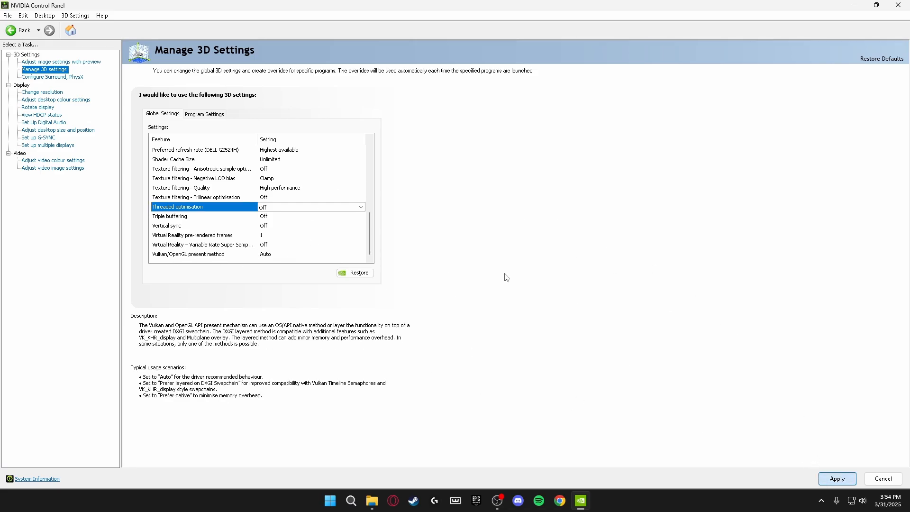
left_click(216, 118)
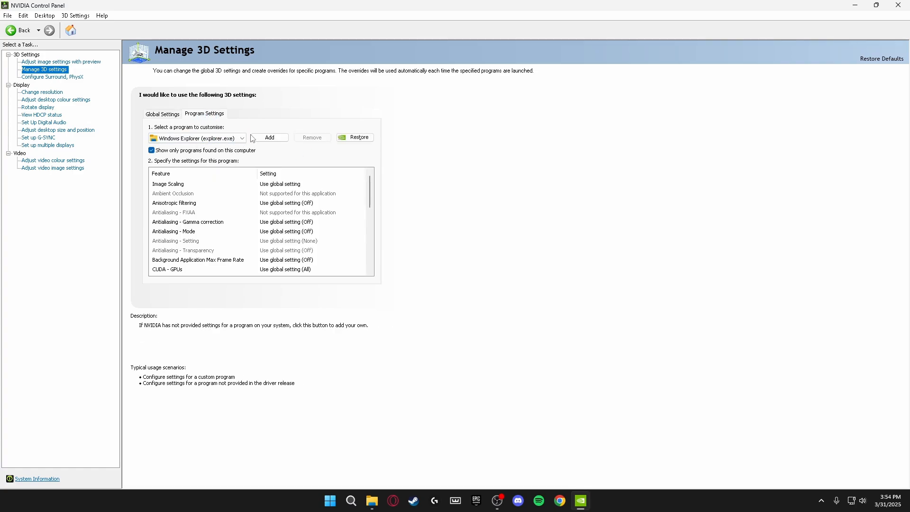
left_click(271, 138)
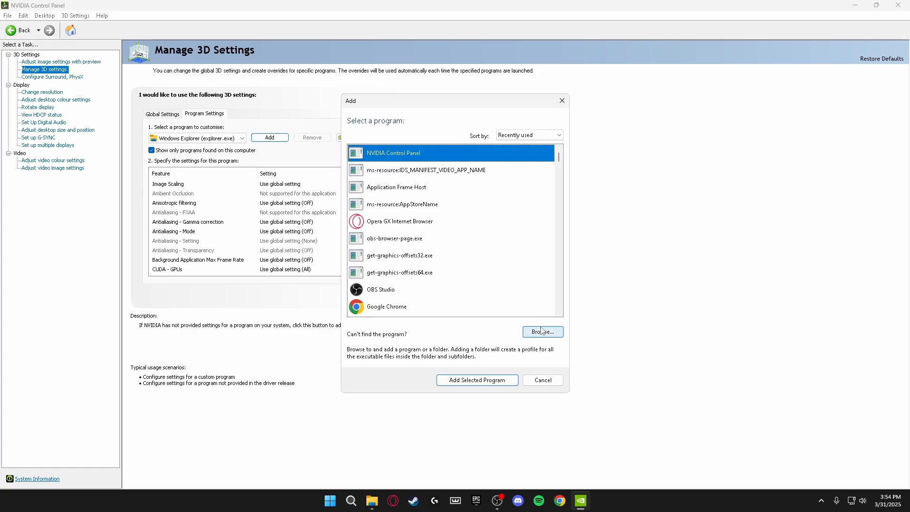
left_click(543, 332)
left_click(338, 309)
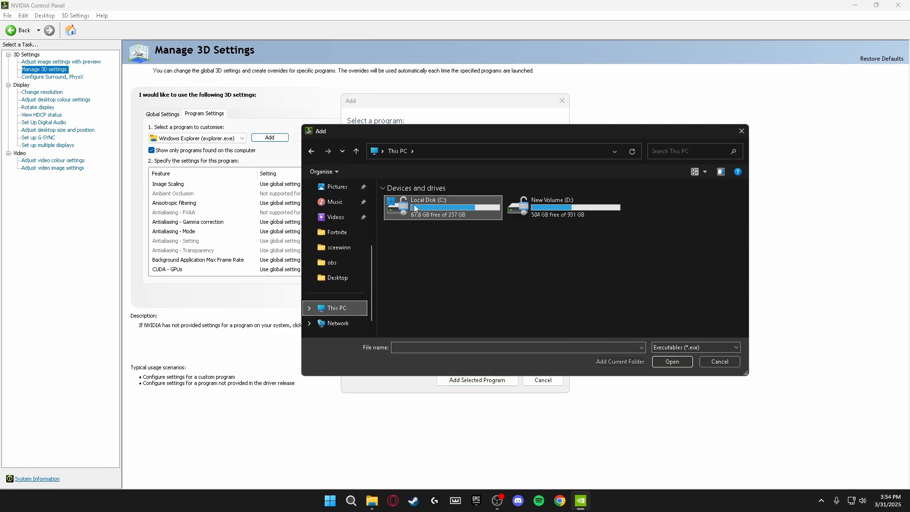
double_click(443, 208)
double_click(416, 280)
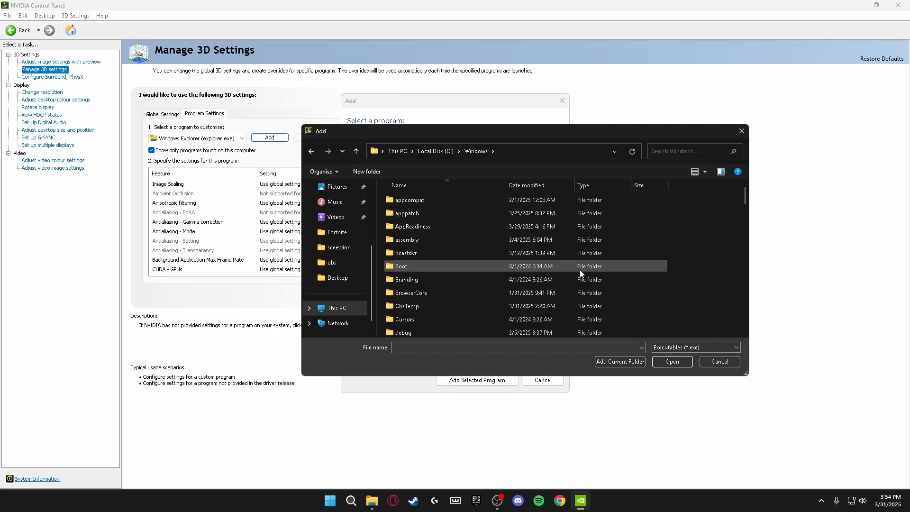
scroll(426, 266, "down", 20)
left_click(434, 238)
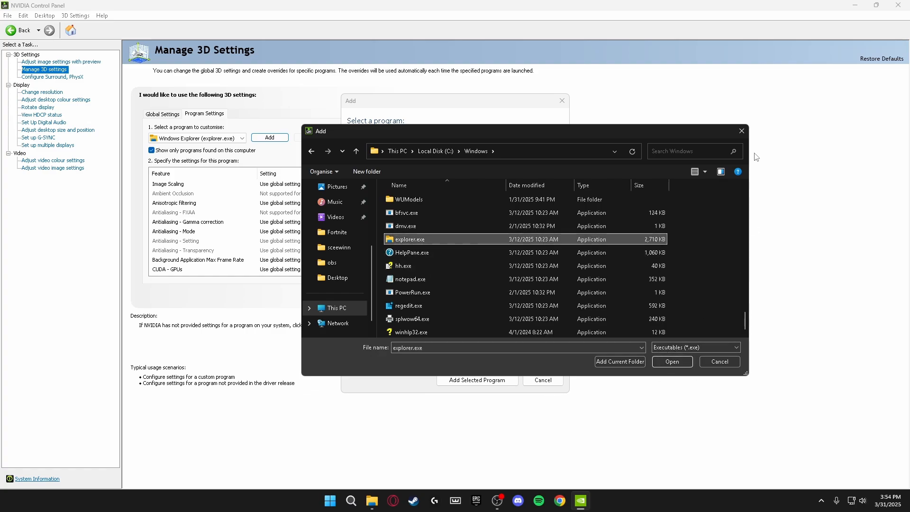
left_click(687, 362)
left_click(562, 101)
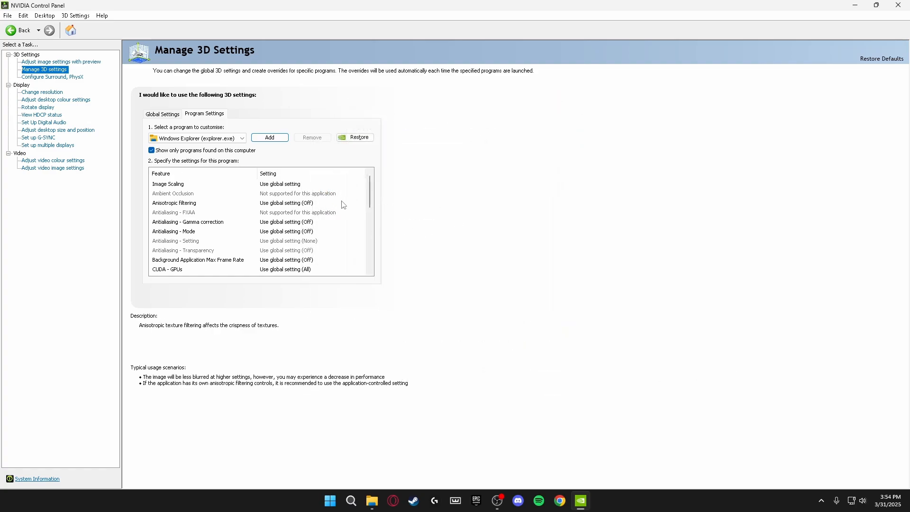
left_click_drag(372, 190, 369, 232)
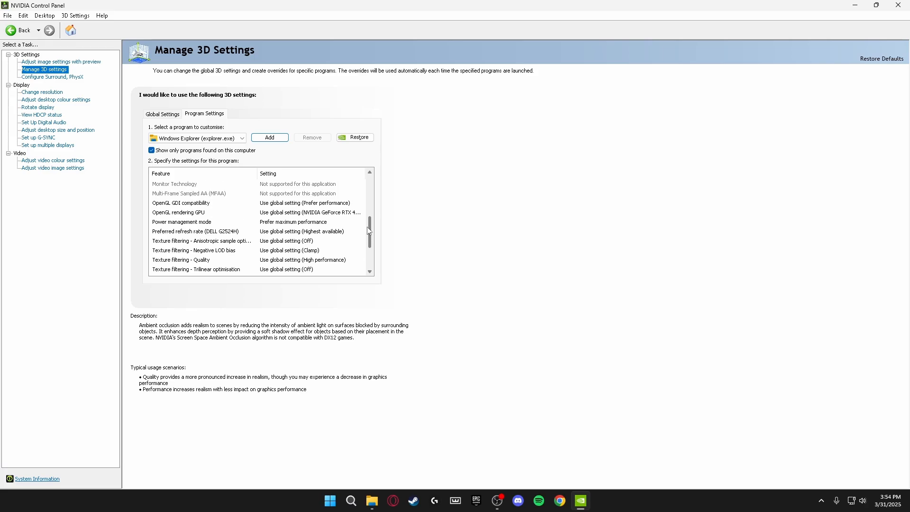
Keep PhysX on the NVIDIA GeForce RTX 4060 Ti, then show the desktop
left_click(67, 77)
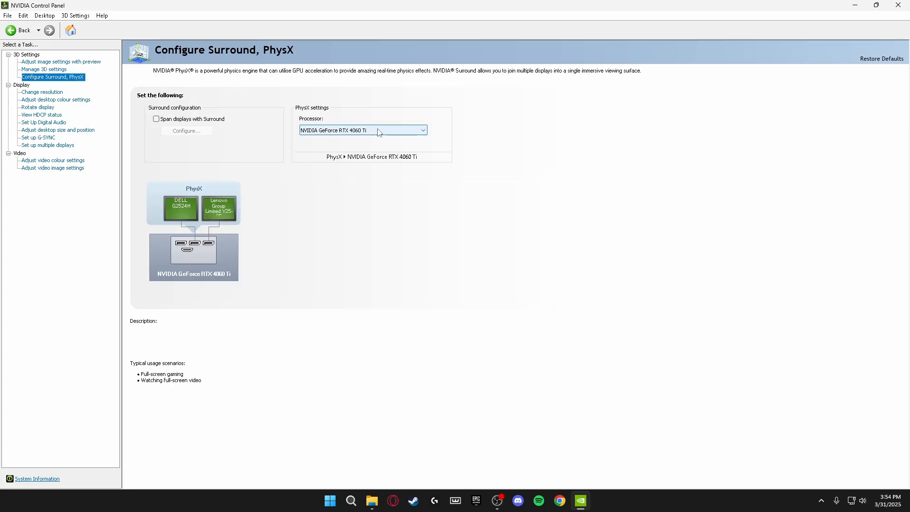
left_click(338, 131)
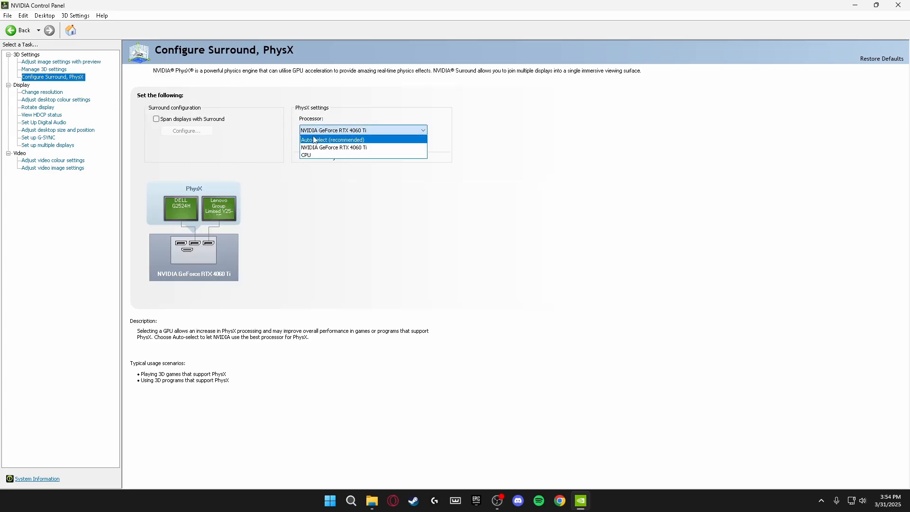
left_click(340, 150)
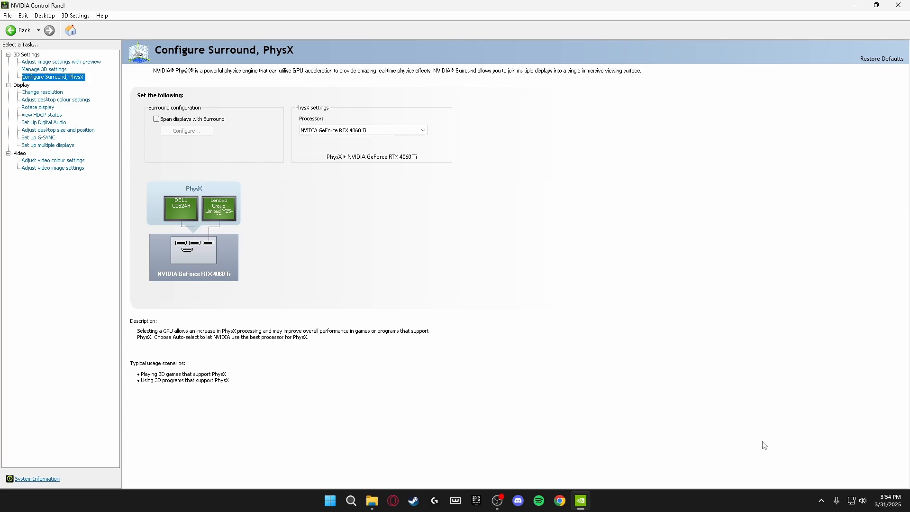
left_click(907, 505)
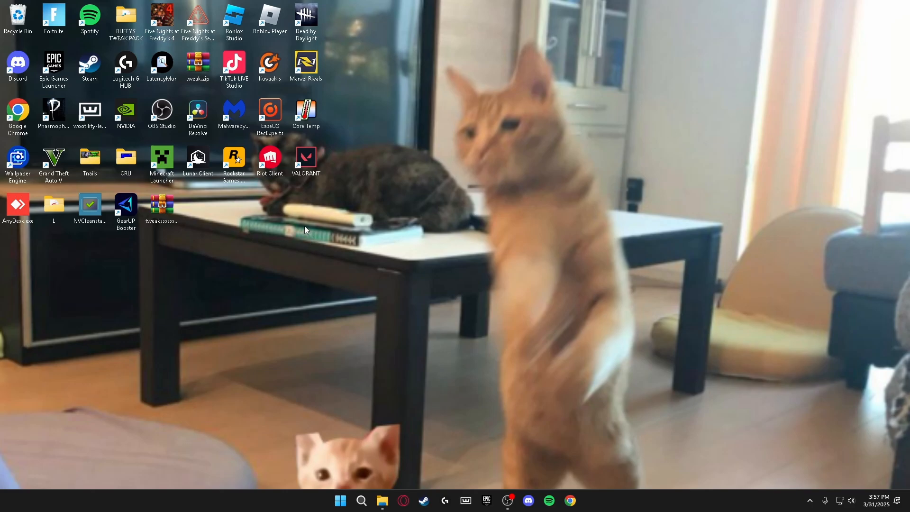
Open Settings maximised and review System's Notifications and Focus pages
key("super+i")
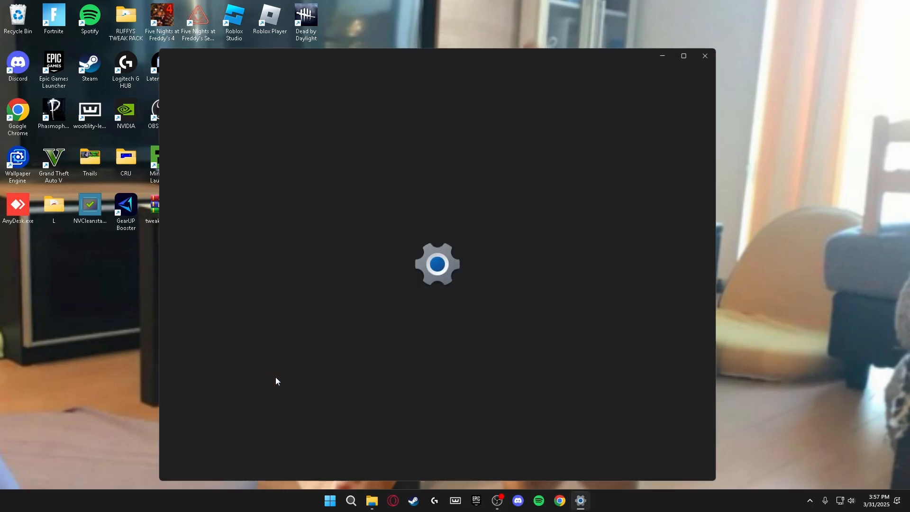
left_click(689, 52)
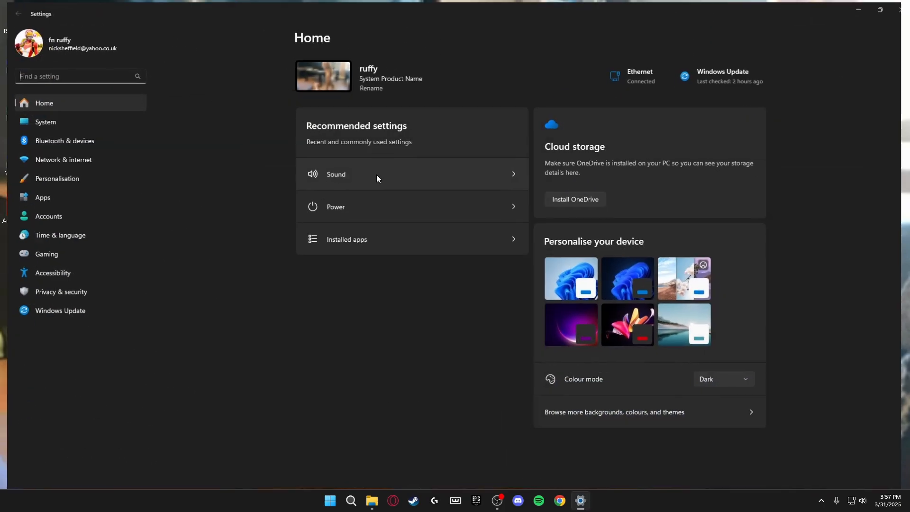
left_click(50, 125)
left_click(358, 186)
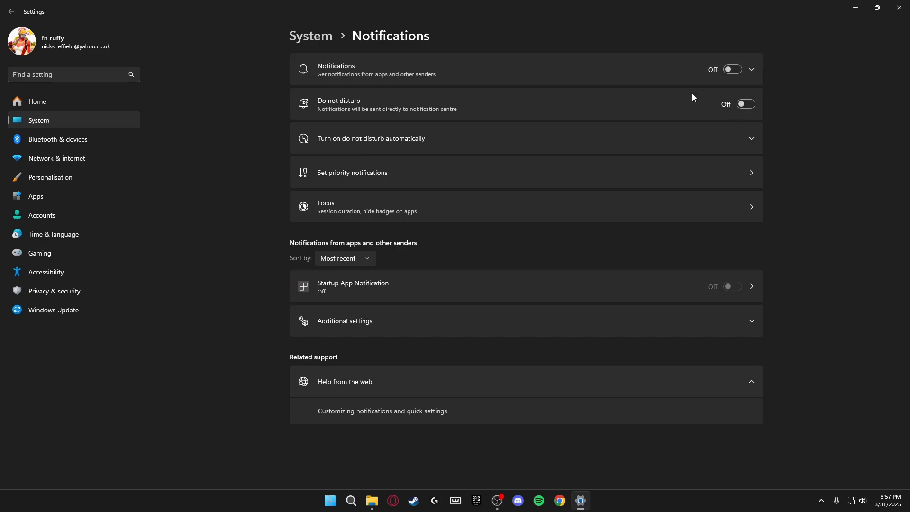
left_click(11, 12)
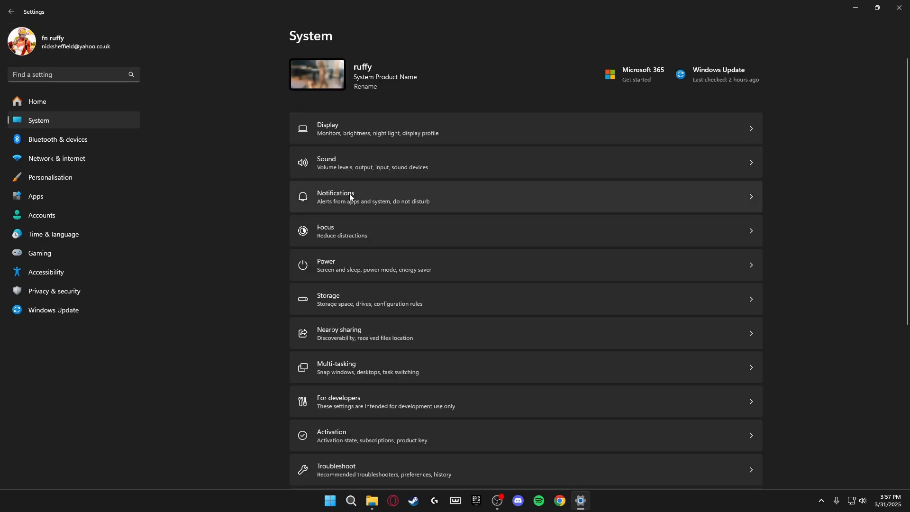
left_click(349, 241)
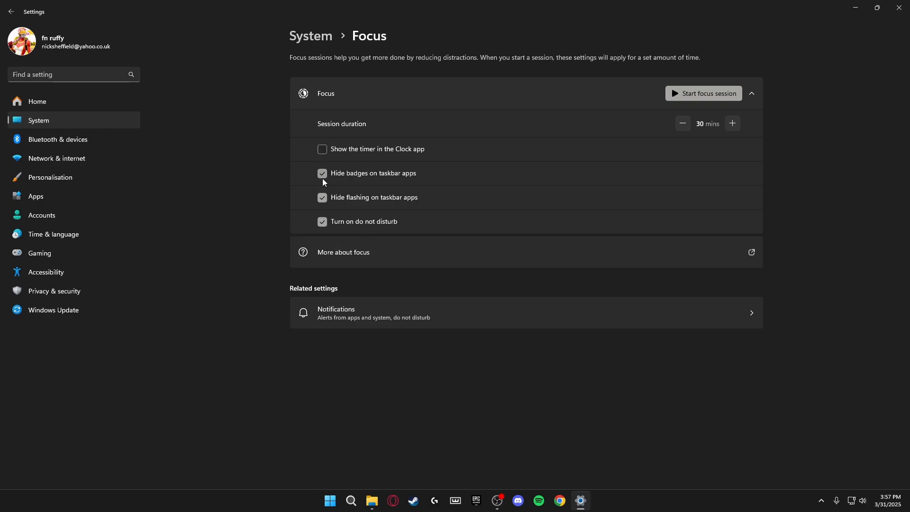
Return to System and open the About page with device specifications
key("alt+Left")
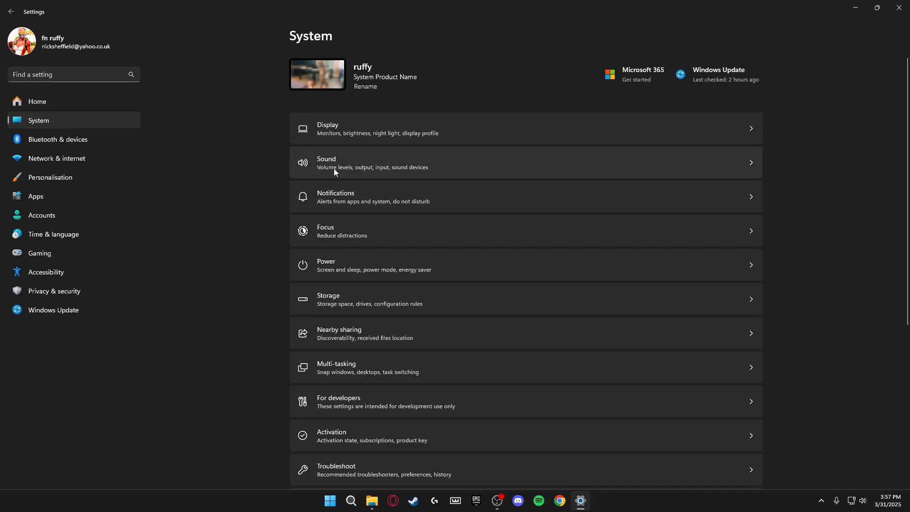
scroll(374, 235, "down", 10)
left_click(365, 453)
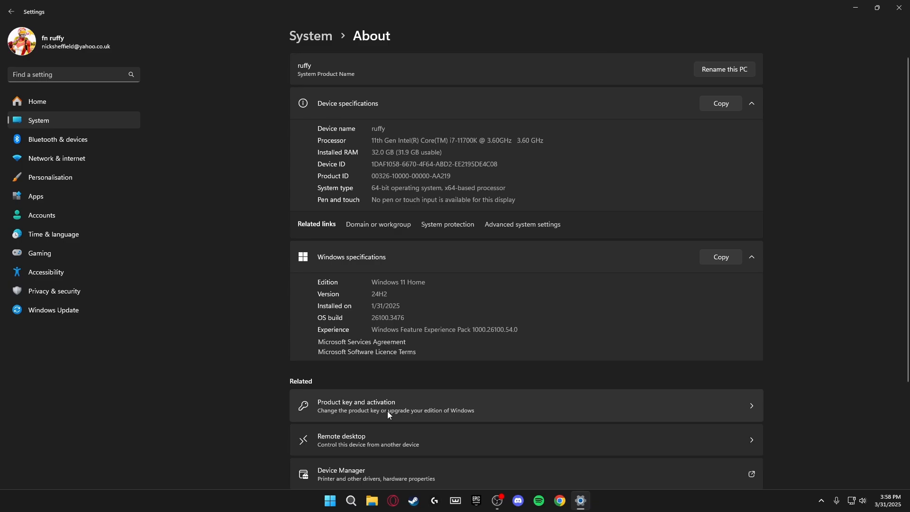
Open Performance Options from Advanced system settings, closing and reopening it several times
left_click(503, 223)
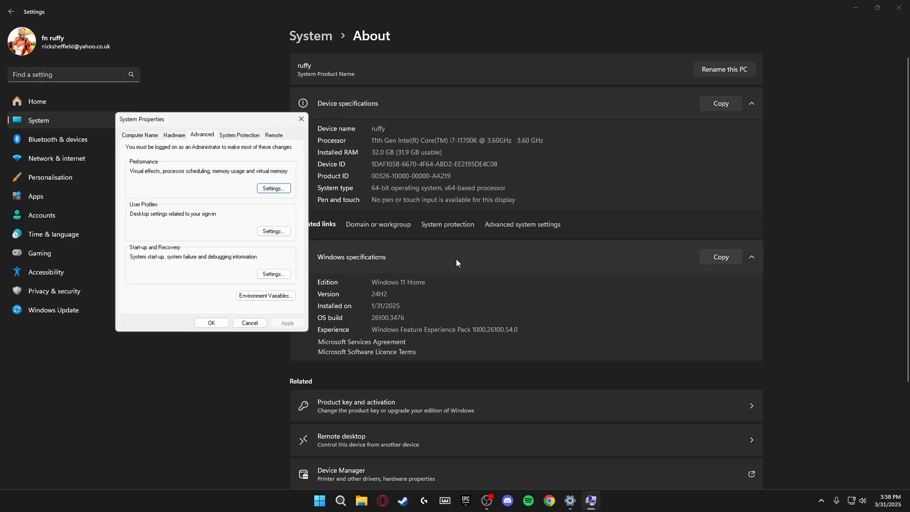
left_click(268, 188)
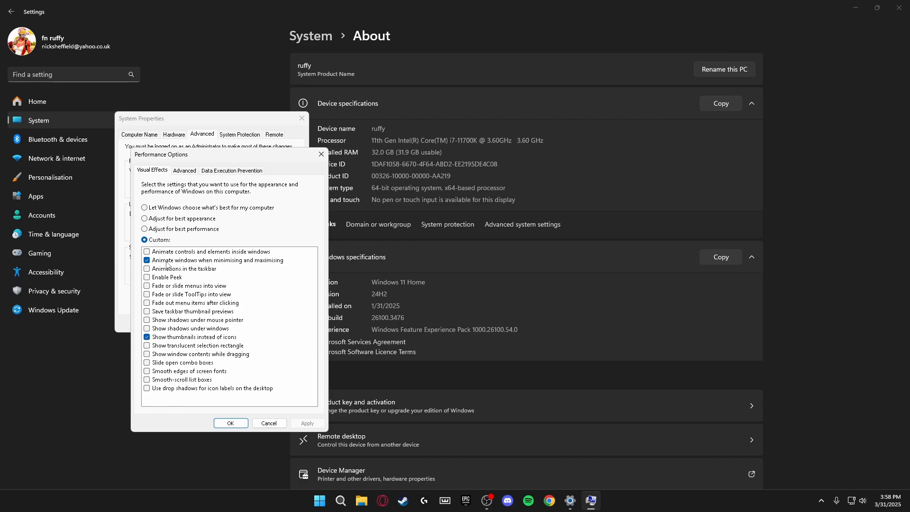
left_click(231, 422)
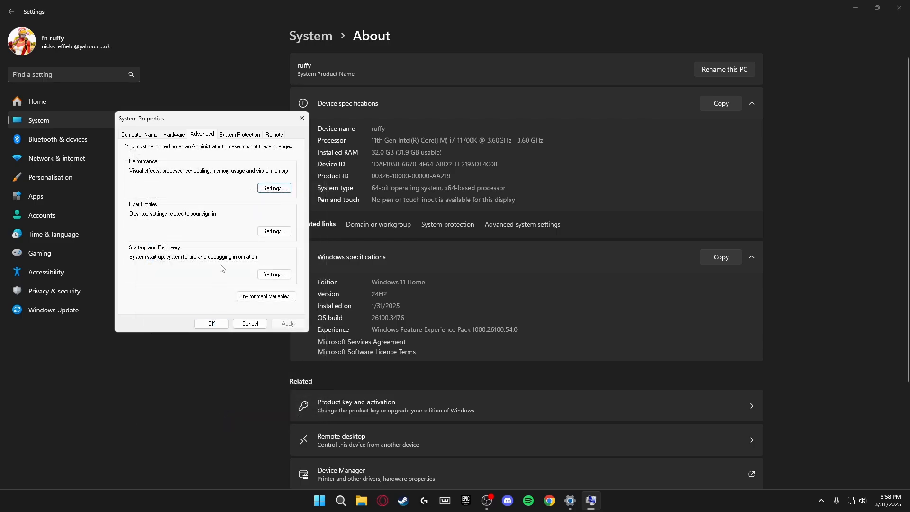
left_click(272, 190)
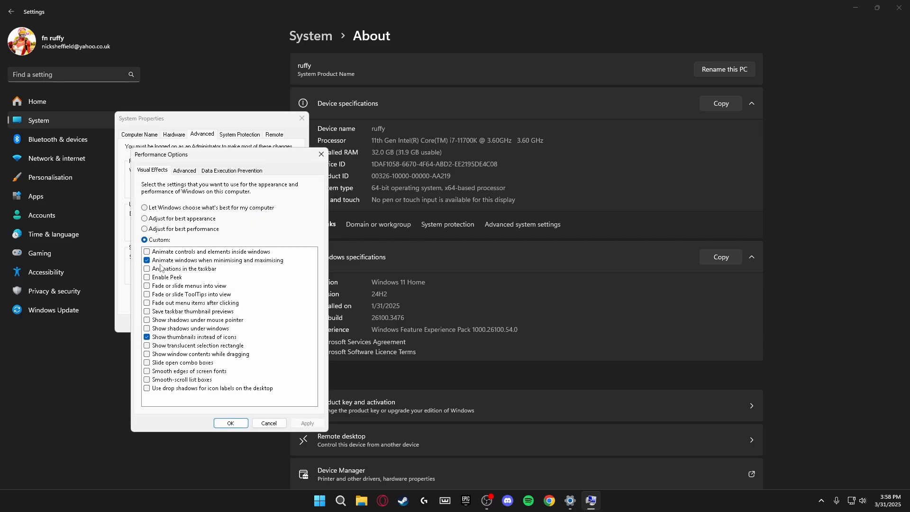
left_click(230, 422)
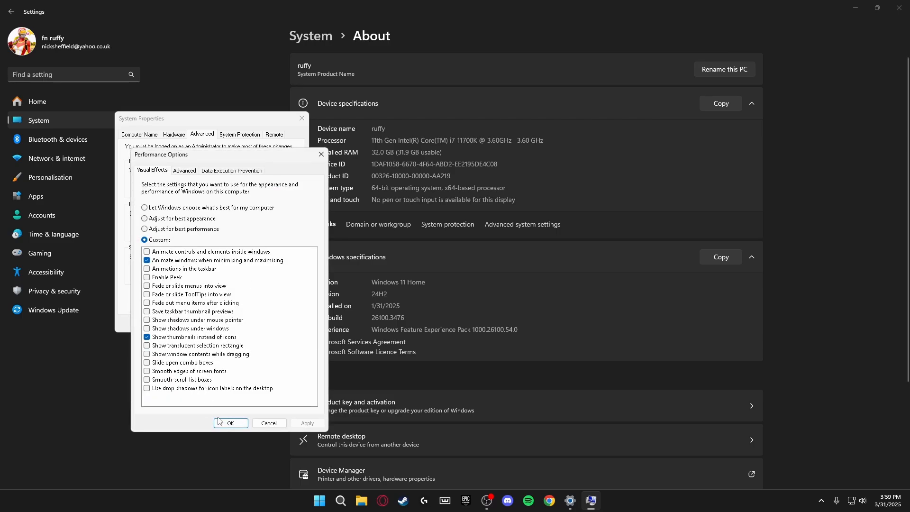
left_click(219, 422)
left_click(272, 190)
left_click(232, 422)
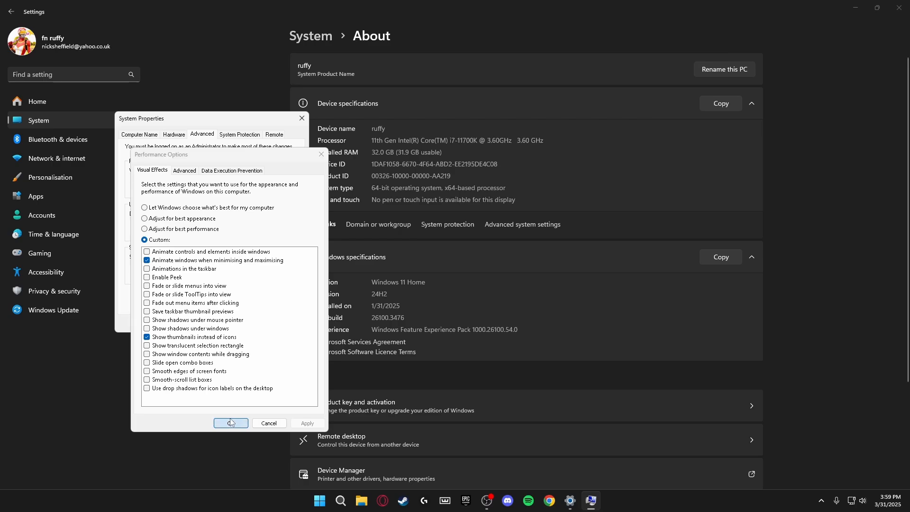
left_click(273, 190)
left_click(224, 422)
left_click(274, 190)
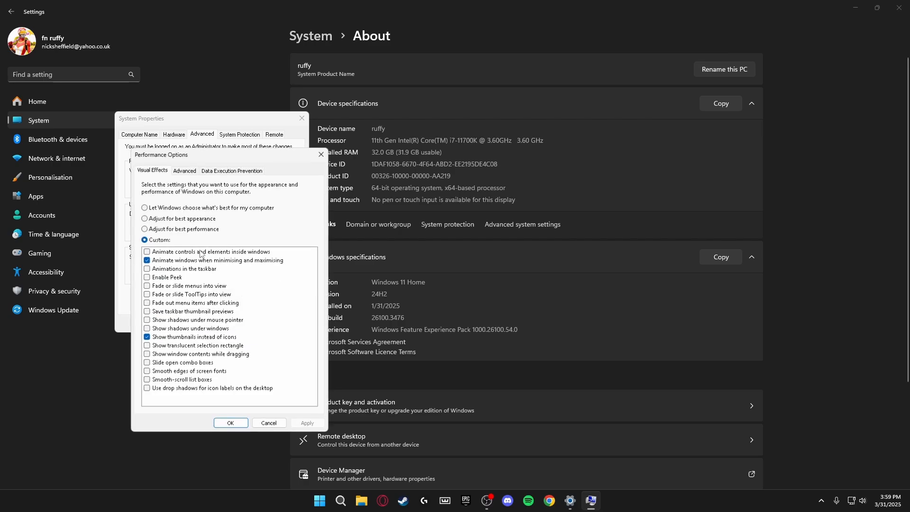
Apply custom visual effects keeping minimise/maximise animation and thumbnails, then close System Properties
left_click(147, 260)
left_click(237, 424)
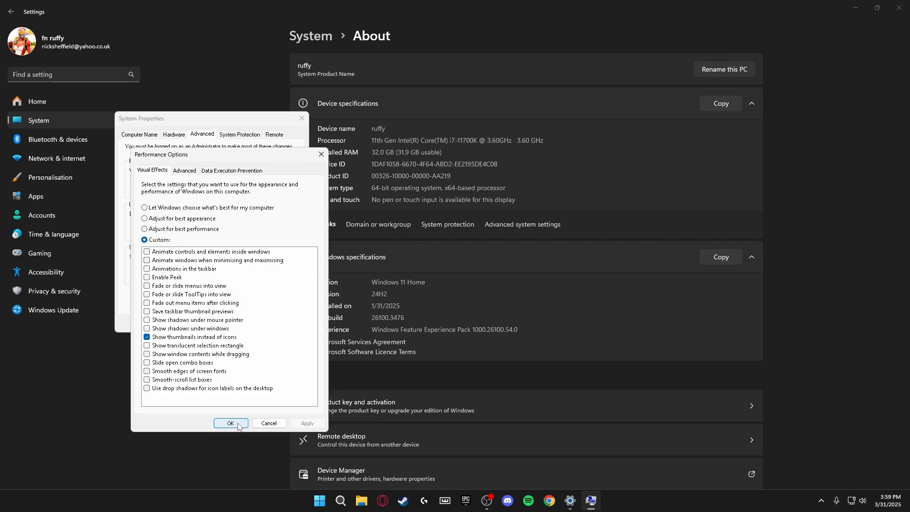
left_click(275, 185)
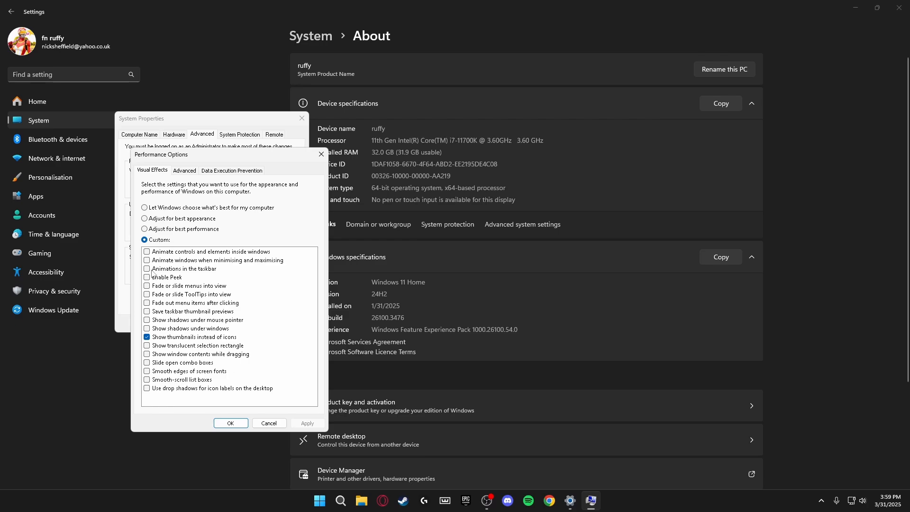
left_click(147, 260)
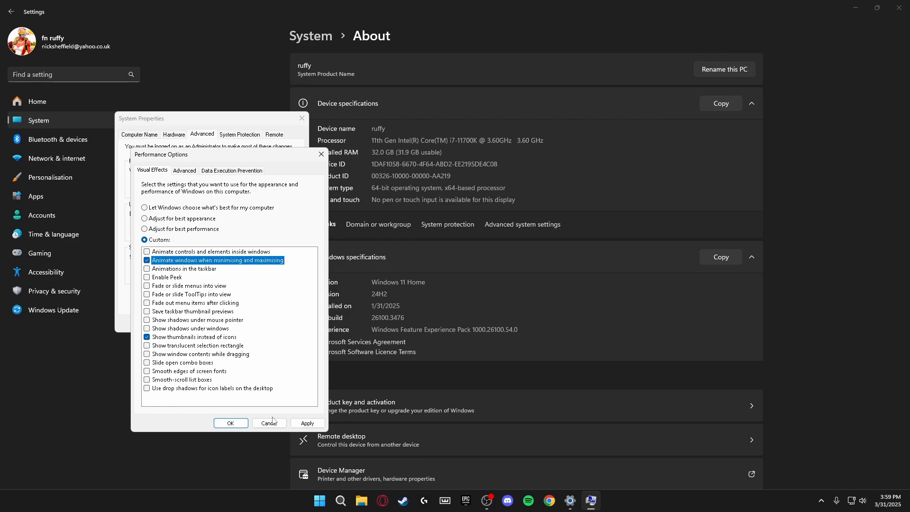
left_click(147, 338)
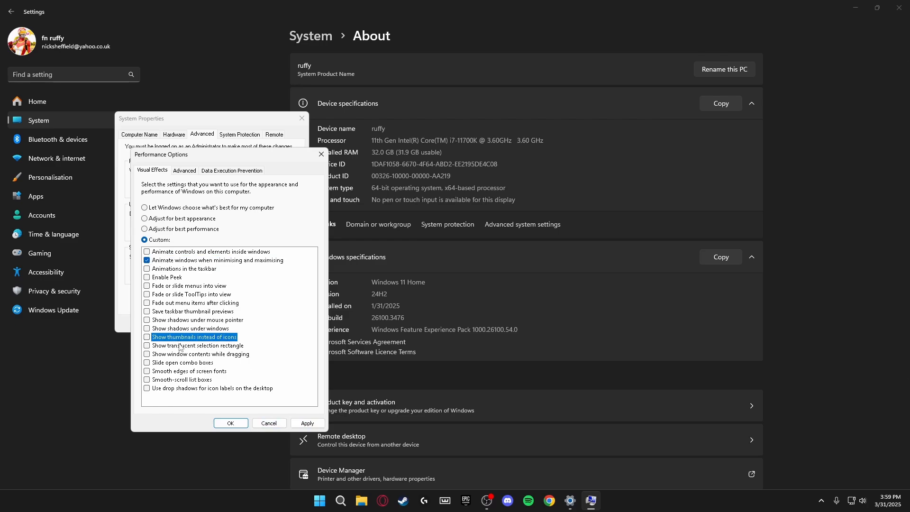
left_click(231, 422)
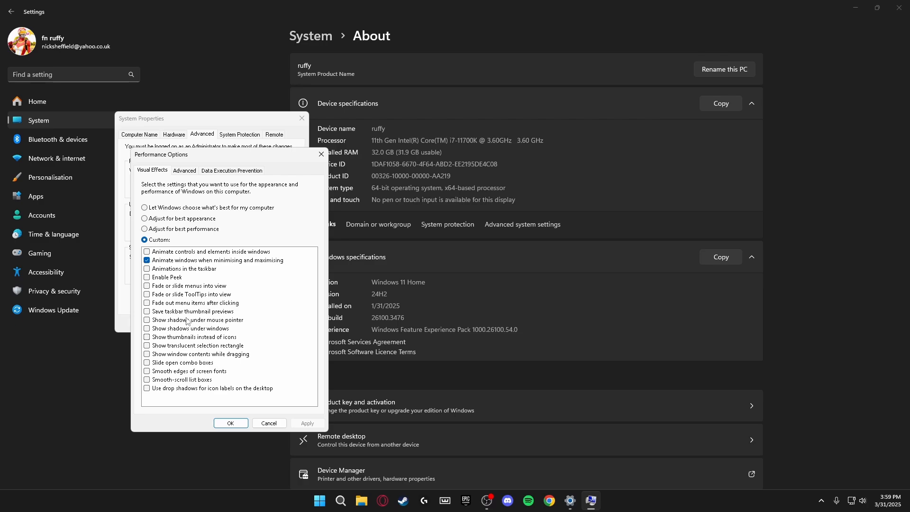
left_click(187, 337)
left_click(308, 423)
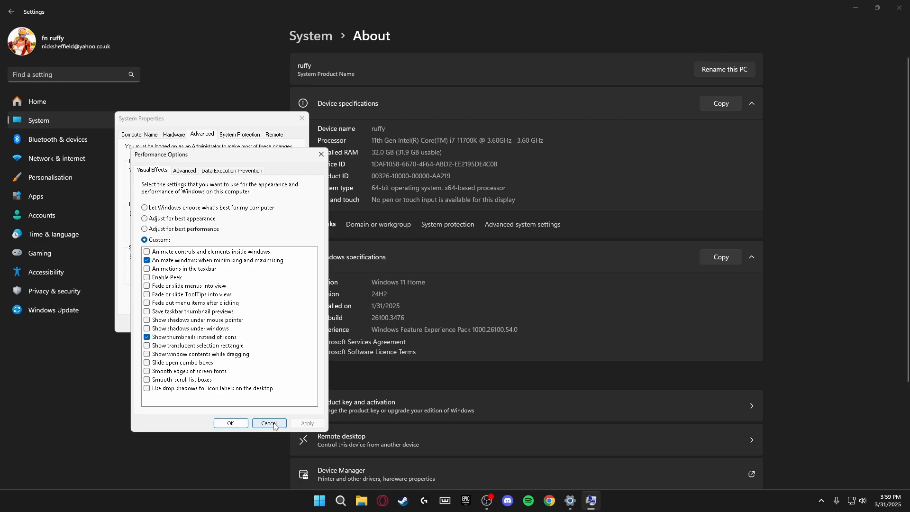
left_click(237, 426)
left_click(212, 324)
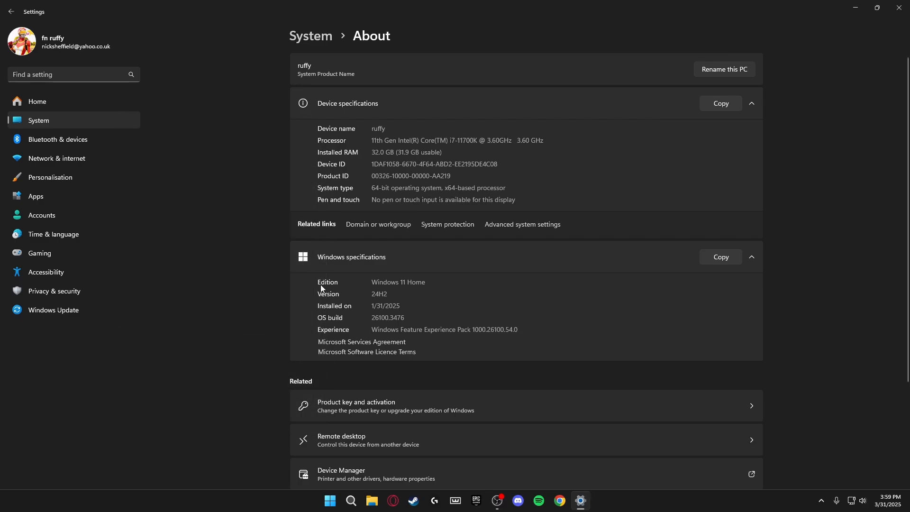
Go to Gaming's Graphics settings and expand the advanced graphics options
left_click(59, 253)
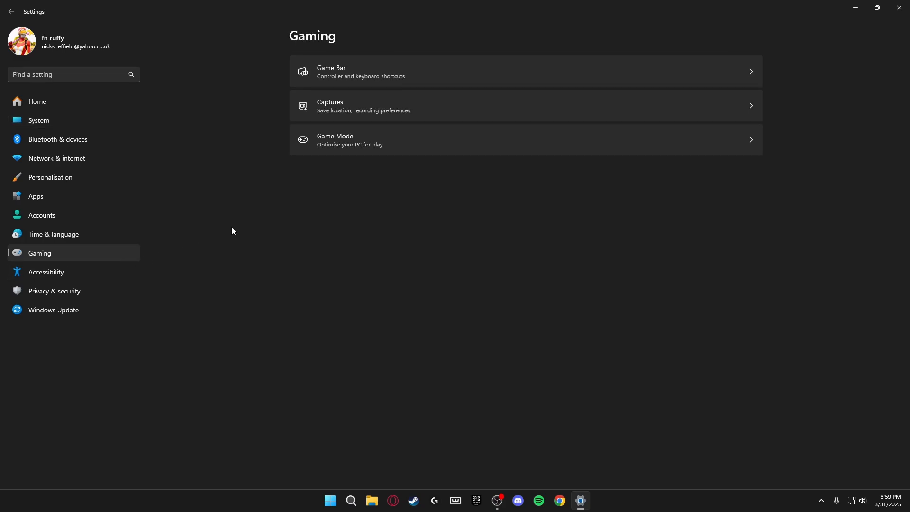
left_click(377, 134)
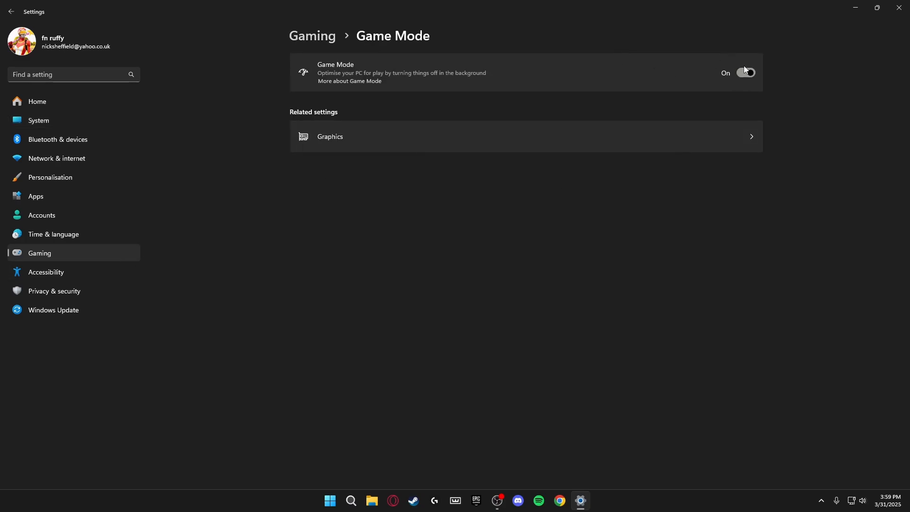
left_click(409, 140)
left_click(342, 189)
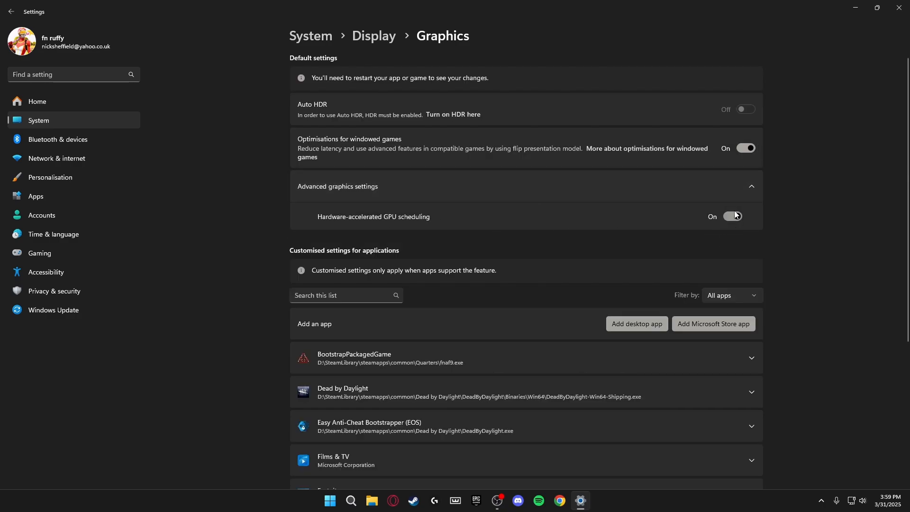
scroll(462, 360, "down", 5)
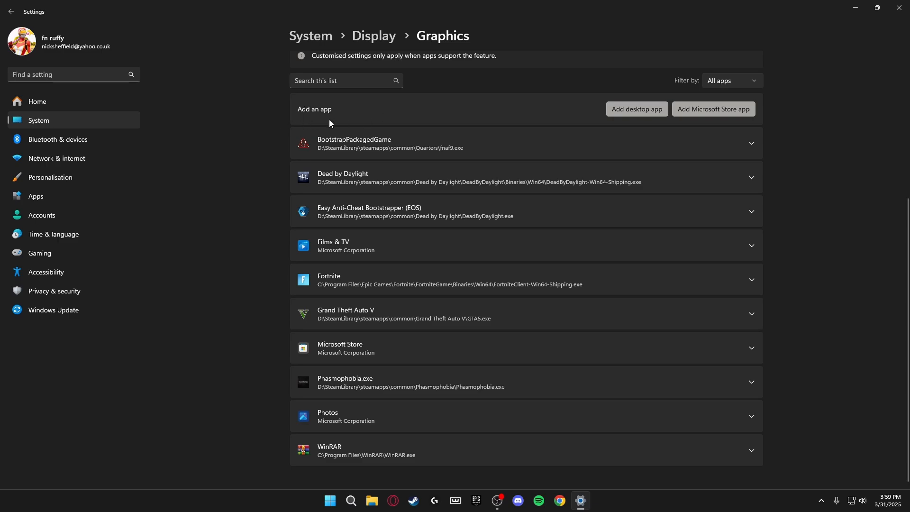
Set Fortnite's GPU preference to High Performance and close Settings
left_click(632, 284)
left_click(637, 309)
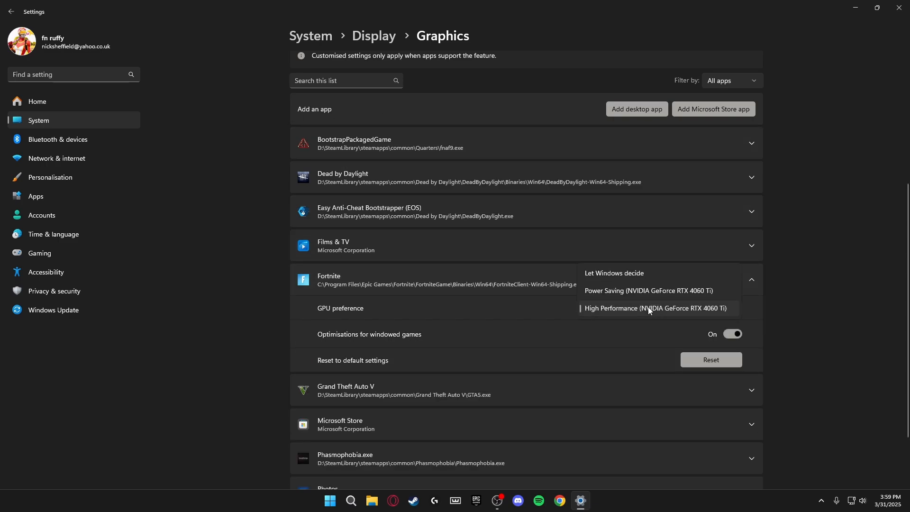
left_click(618, 308)
scroll(805, 161, "up", 5)
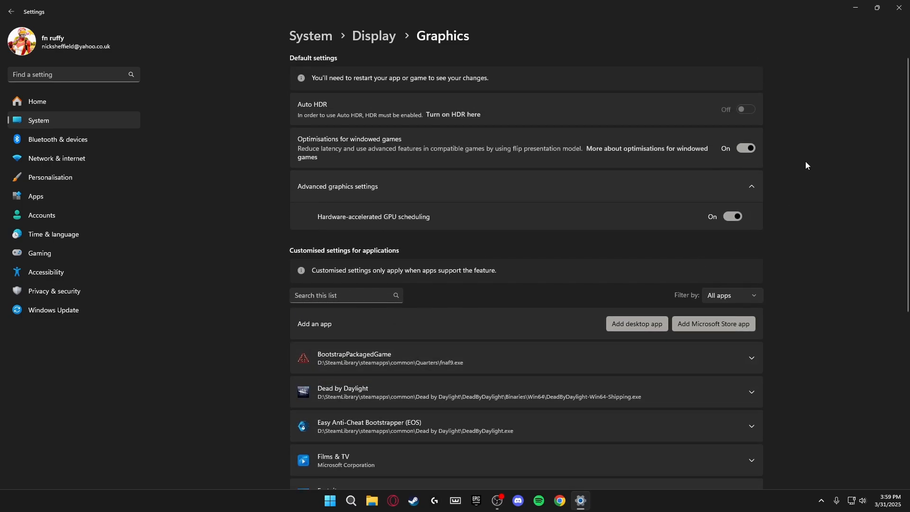
left_click(890, 5)
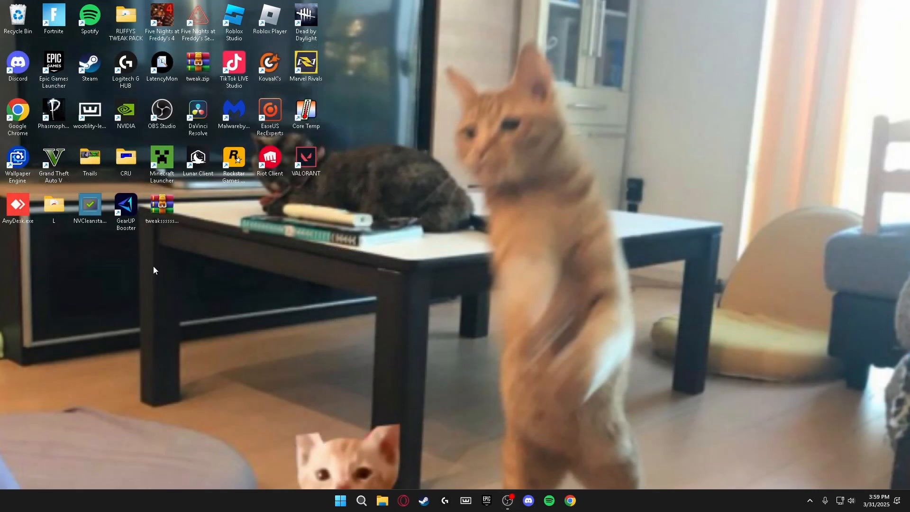
Search for 'services' from the taskbar and launch the Services console
right_click(258, 307)
left_click(438, 273)
left_click(361, 500)
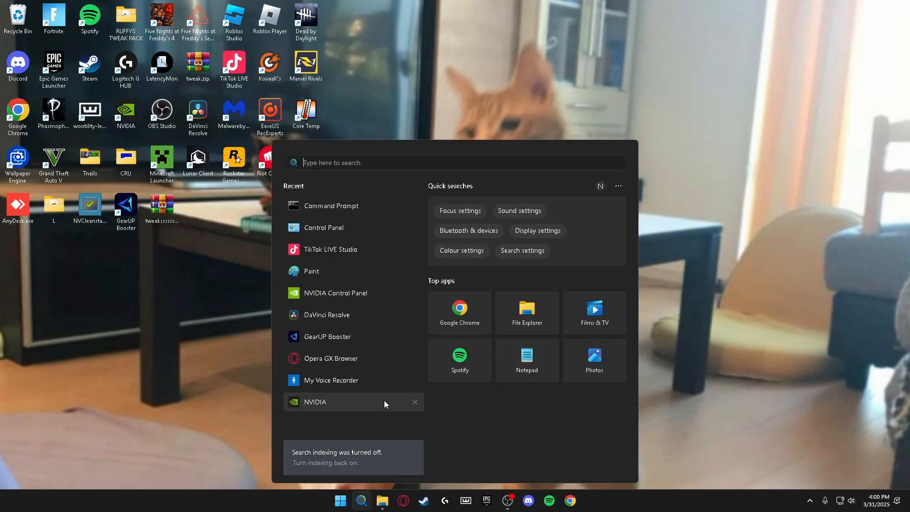
type("services")
key("Return")
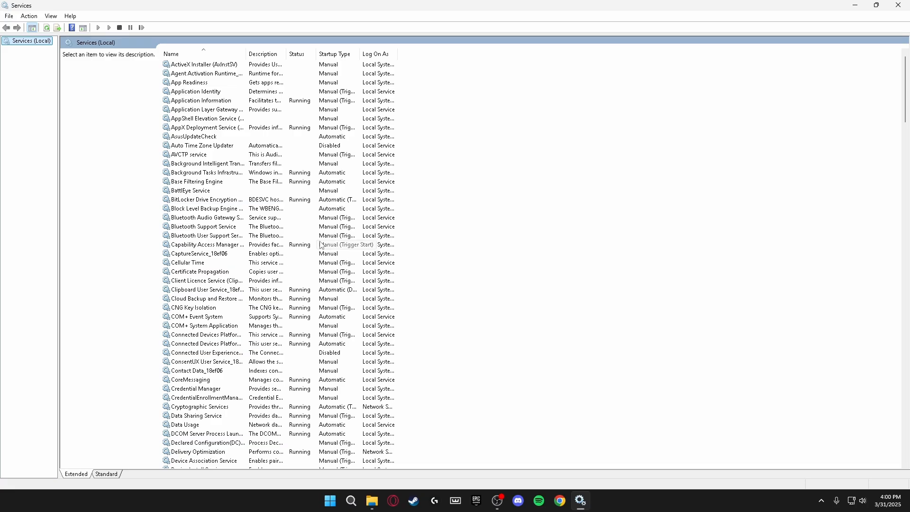
Set Connected User Experiences and Telemetry's startup type to Disabled and apply
left_click(325, 354)
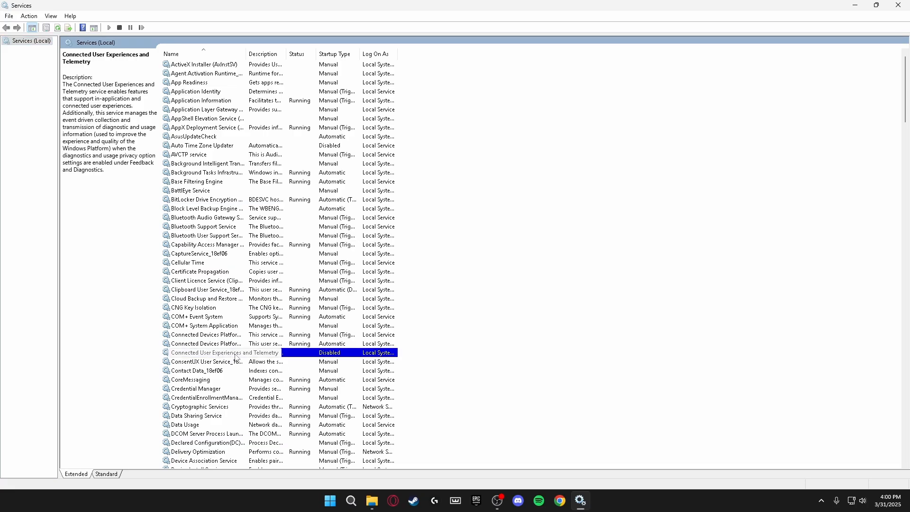
double_click(236, 358)
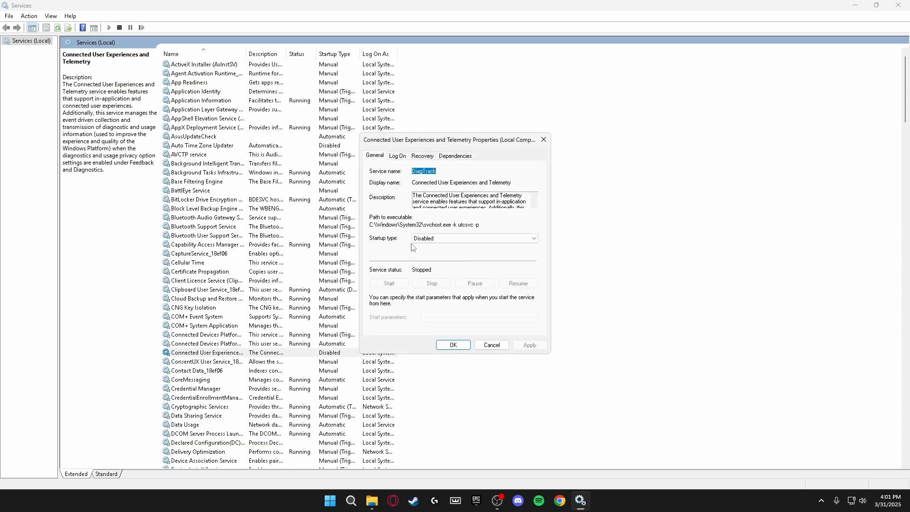
left_click(437, 243)
left_click(418, 258)
left_click(529, 345)
left_click(453, 345)
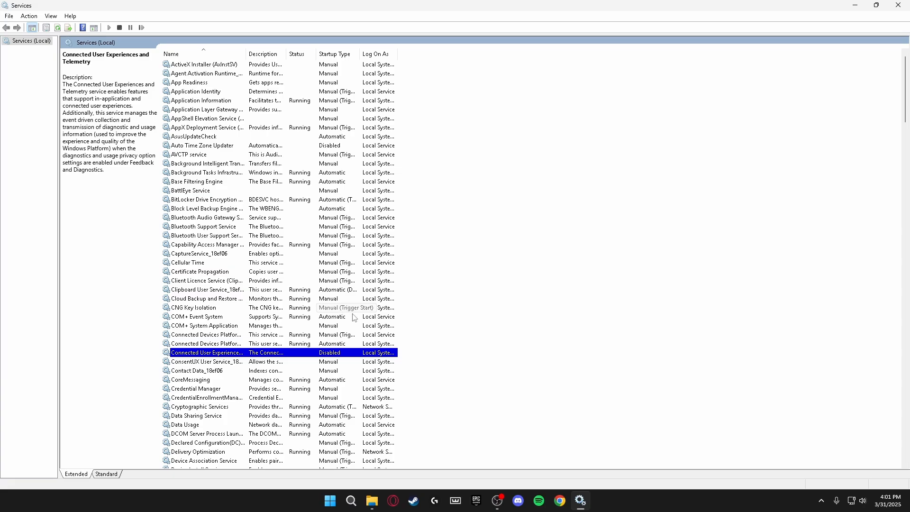
Set Diagnostic Service Host's startup type to Disabled and apply
scroll(336, 308, "down", 7)
scroll(323, 296, "down", 1)
left_click(297, 354)
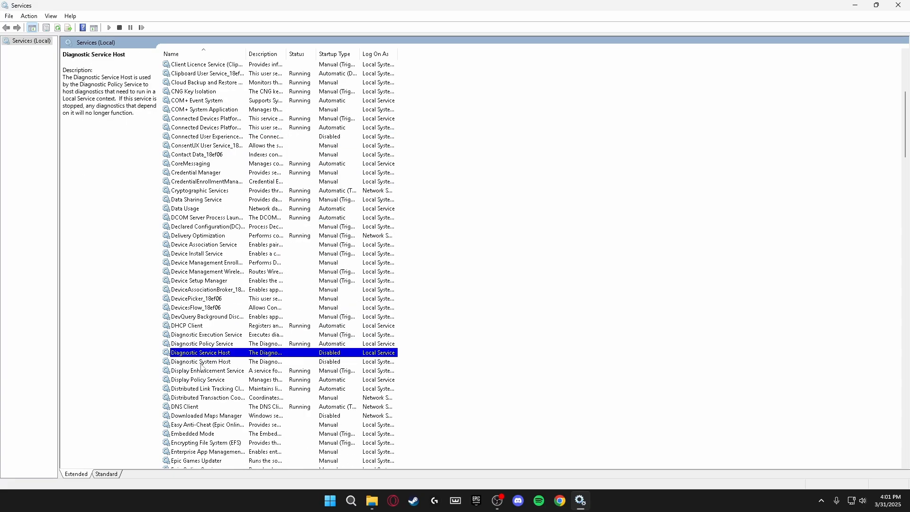
double_click(300, 353)
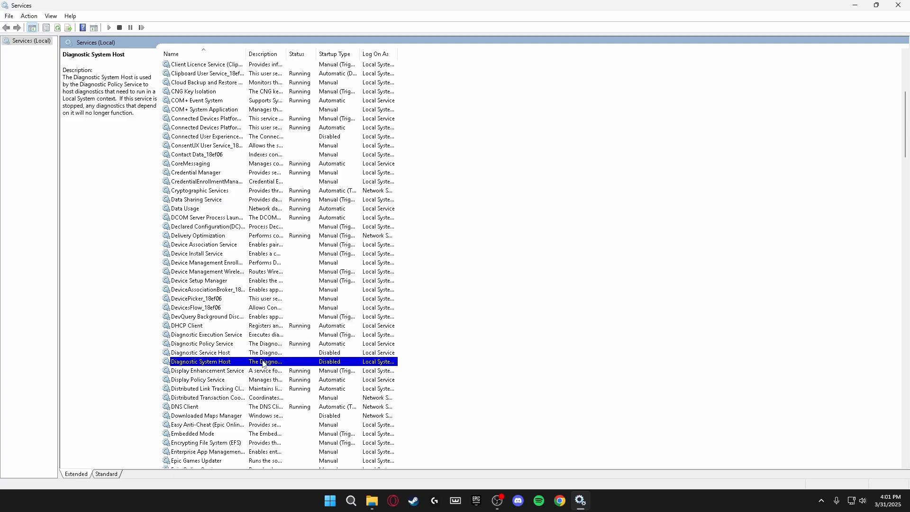
left_click(455, 238)
left_click(433, 263)
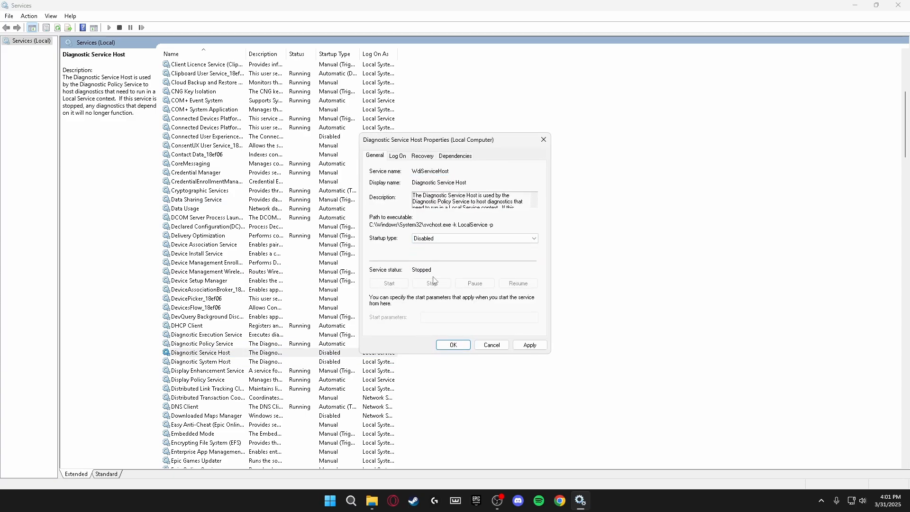
left_click(531, 345)
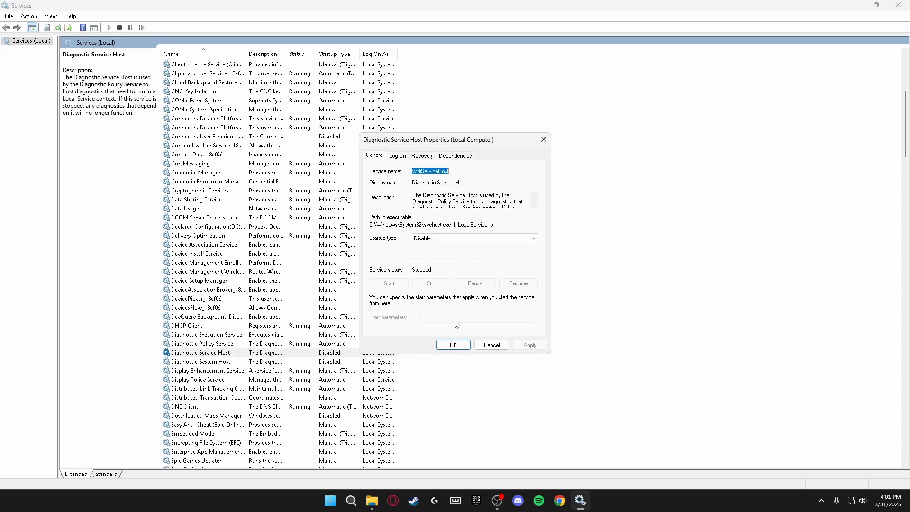
left_click(463, 345)
scroll(322, 328, "down", 1)
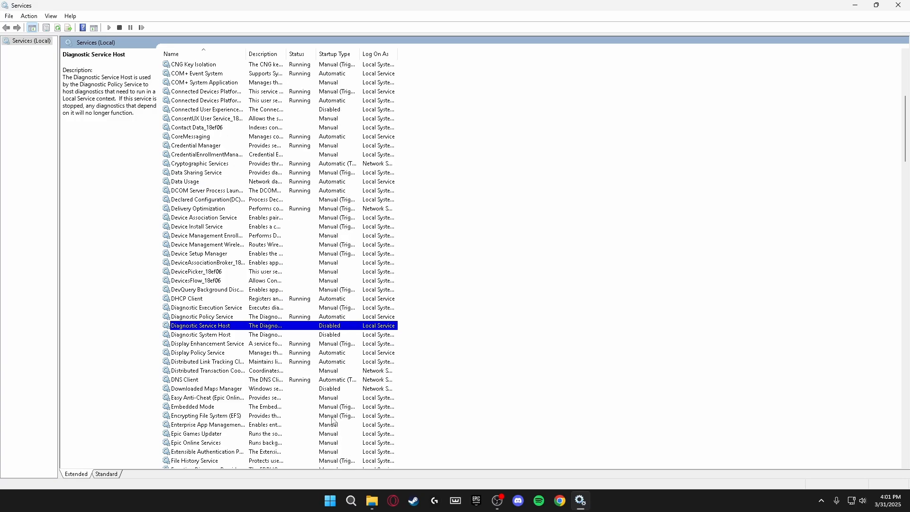
left_click(192, 390)
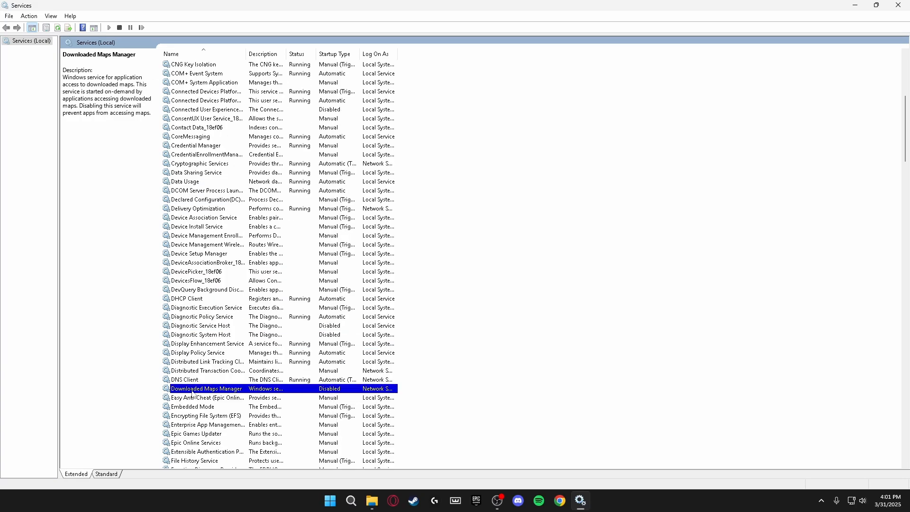
scroll(192, 394, "down", 6)
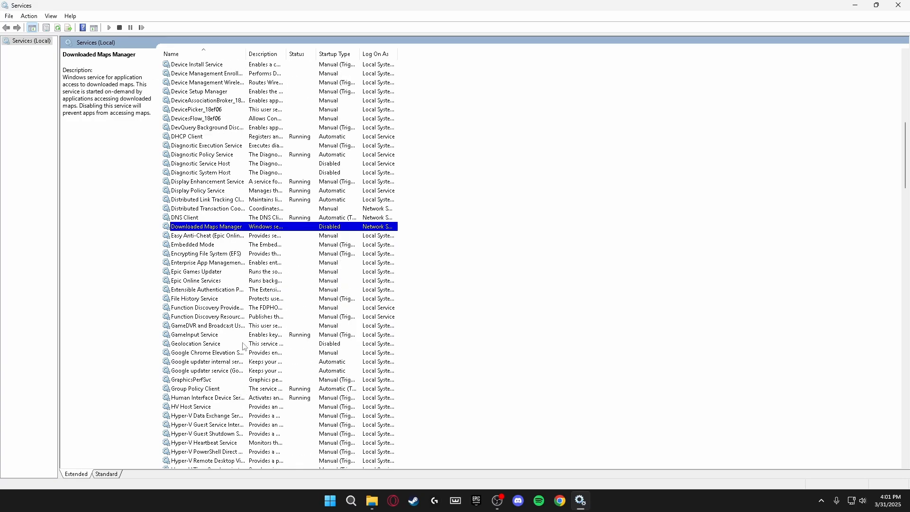
left_click(244, 345)
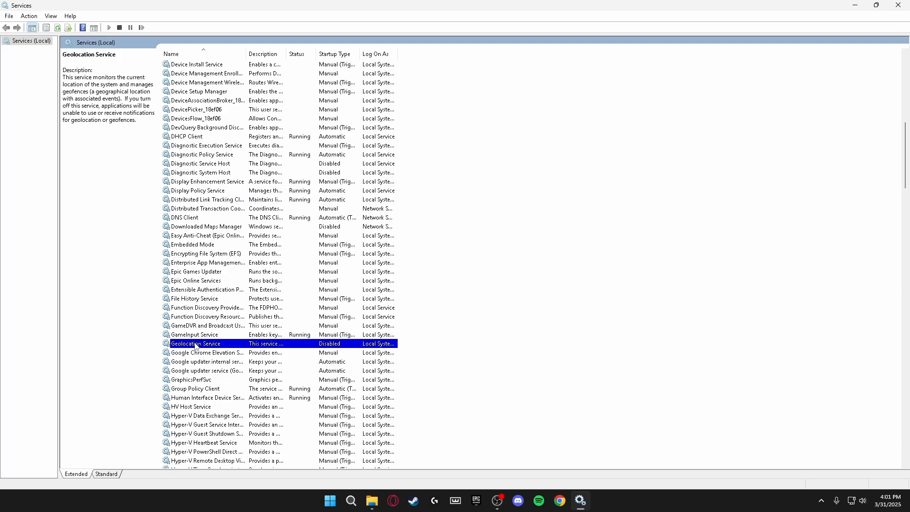
scroll(203, 345, "down", 12)
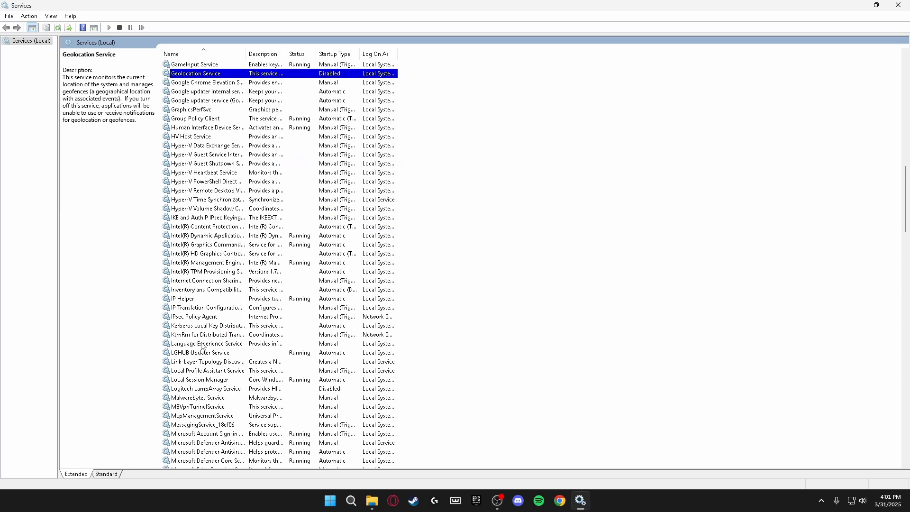
left_click(228, 335)
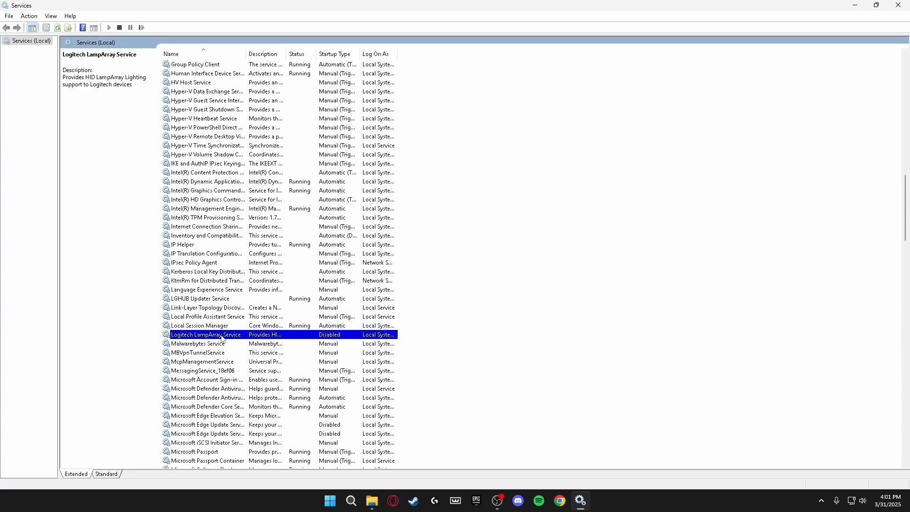
scroll(237, 341, "down", 3)
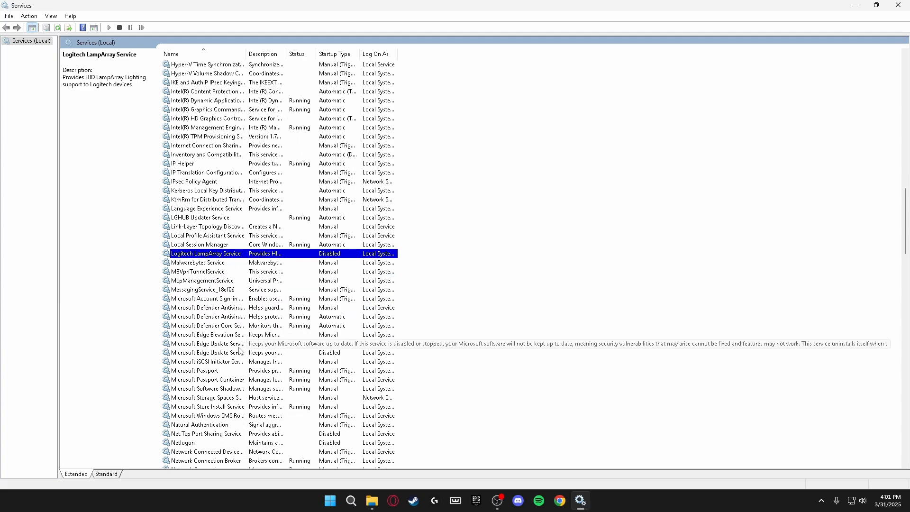
left_click(232, 345)
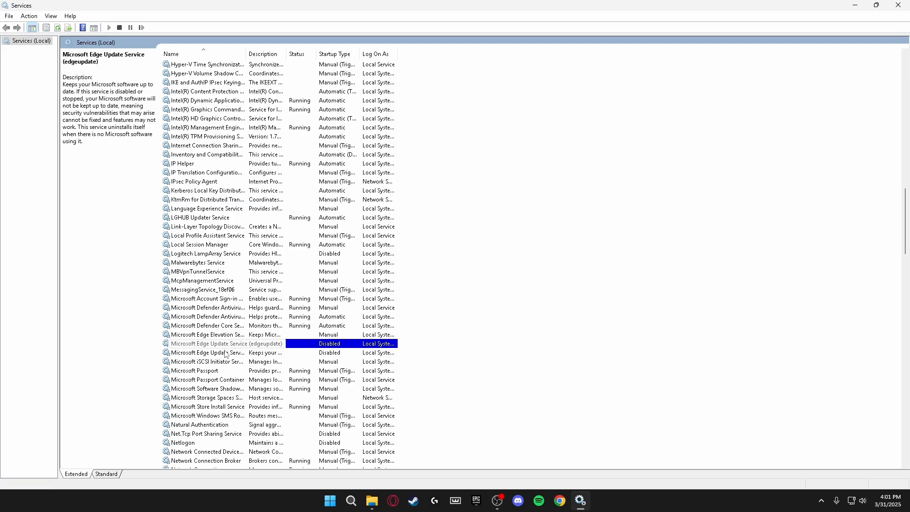
left_click(226, 356)
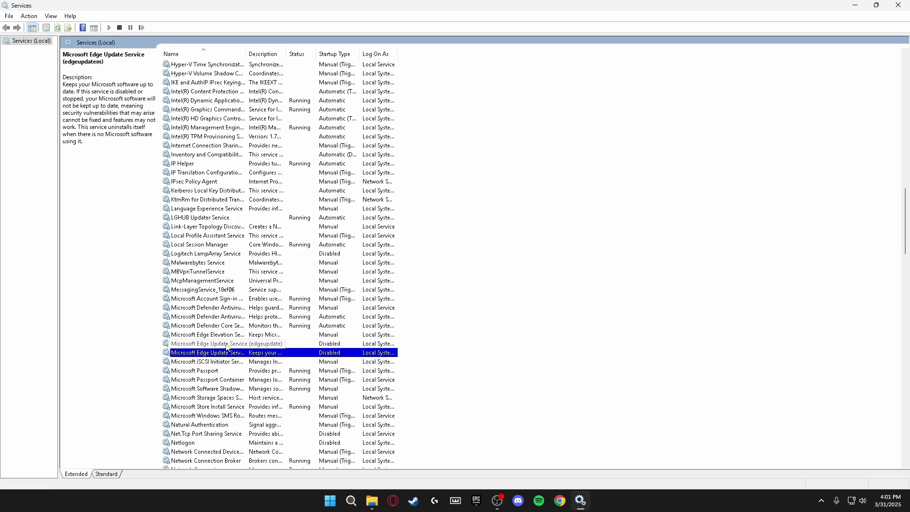
scroll(226, 348, "down", 6)
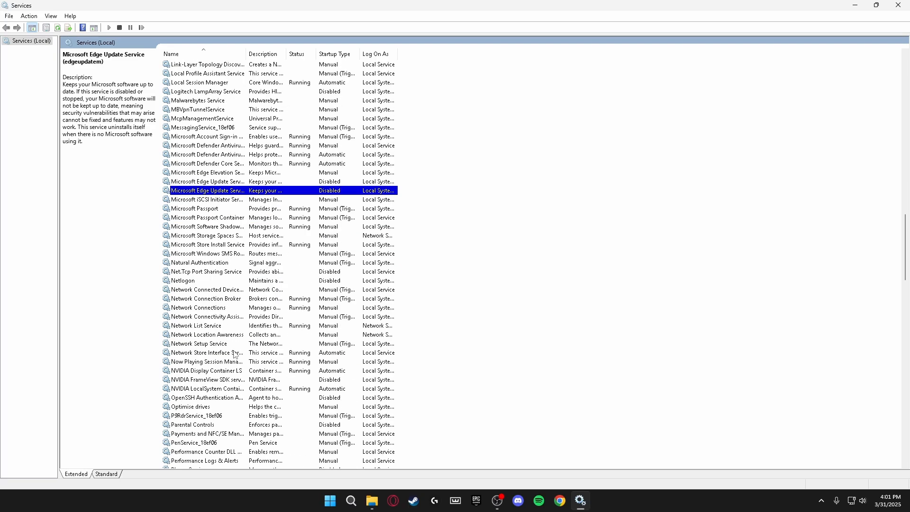
left_click(198, 273)
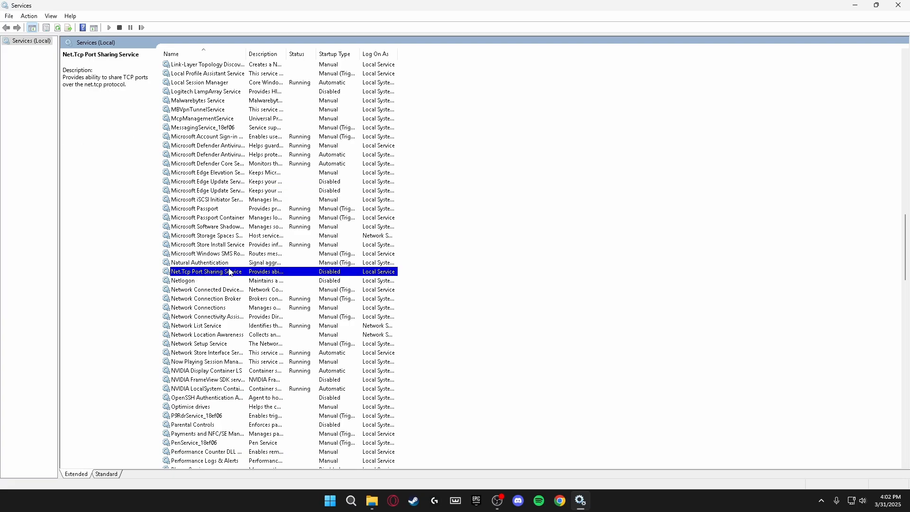
left_click(205, 280)
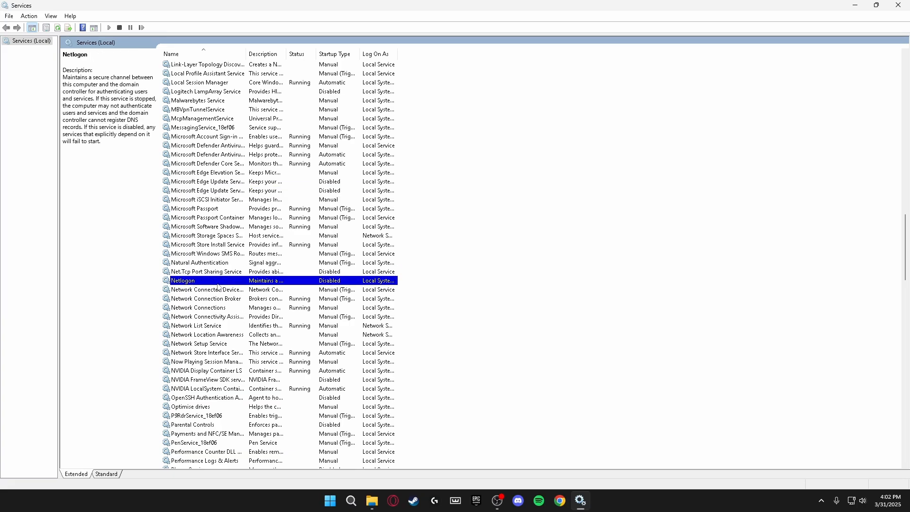
scroll(200, 288, "down", 2)
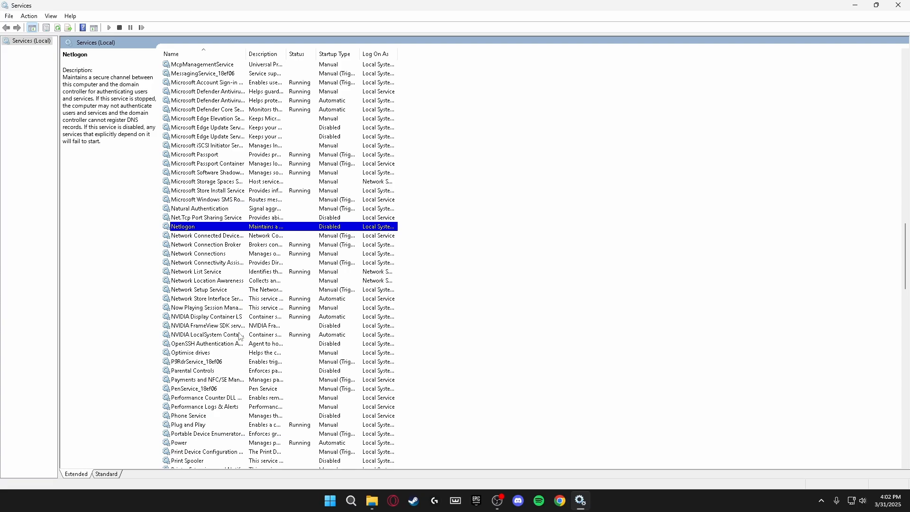
left_click(202, 327)
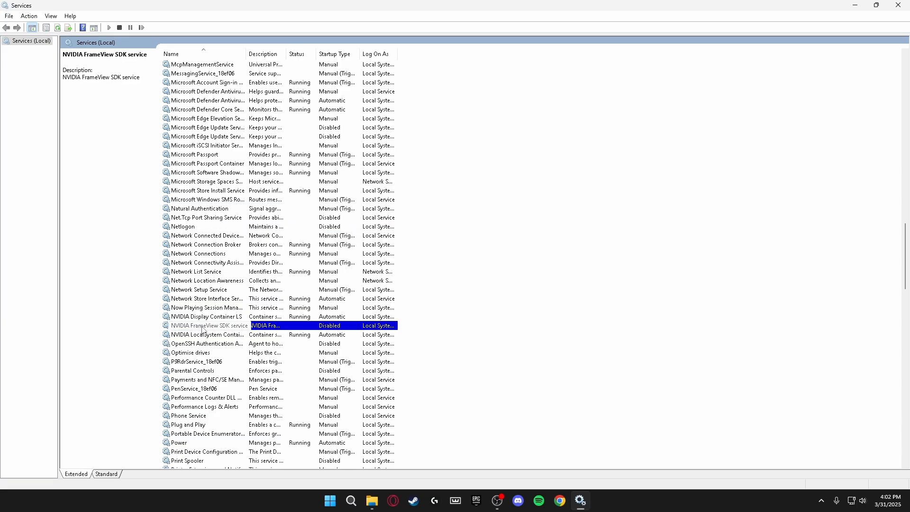
left_click(207, 371)
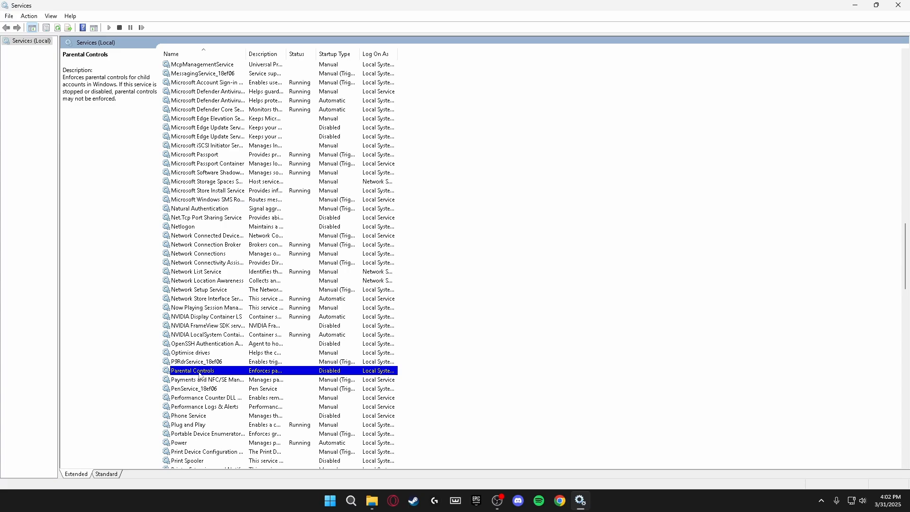
left_click(205, 417)
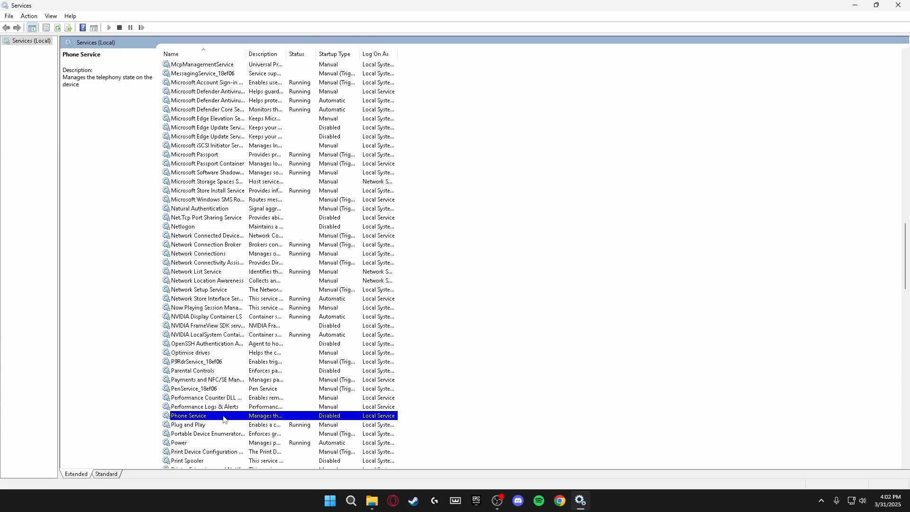
scroll(204, 419, "down", 2)
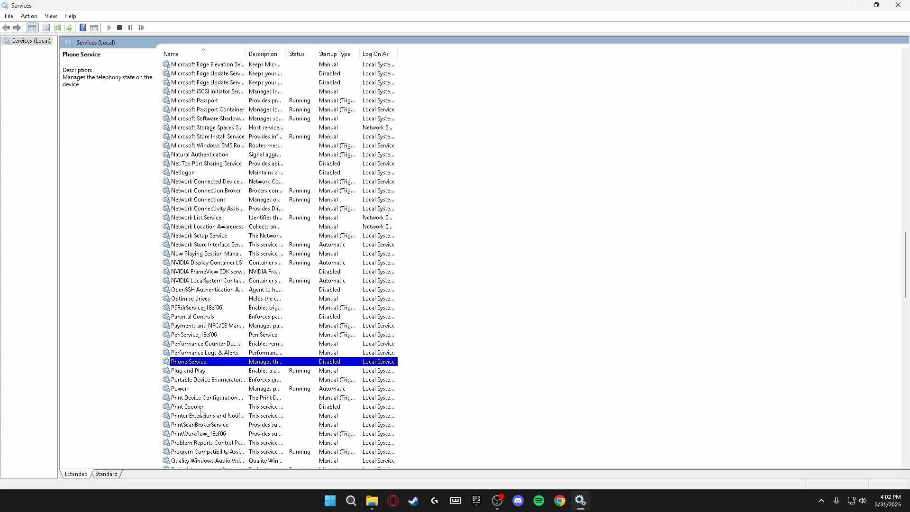
left_click(203, 408)
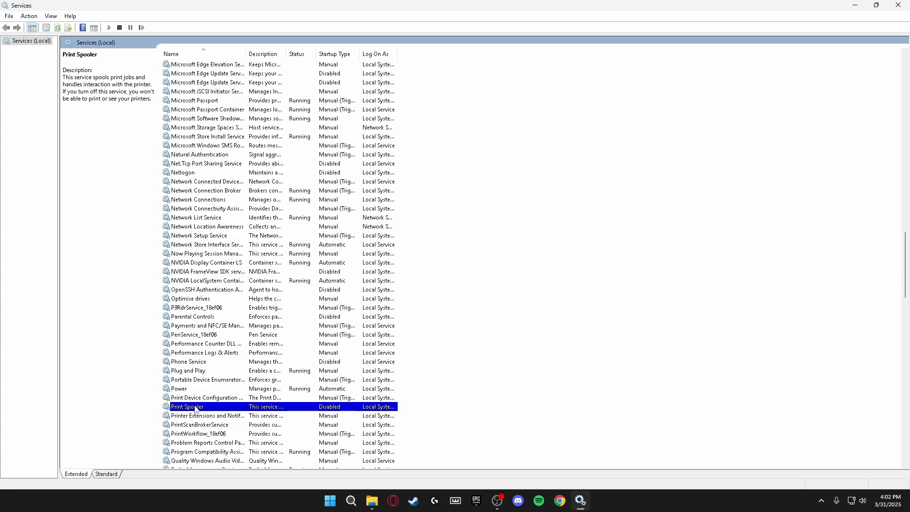
scroll(200, 304, "down", 11)
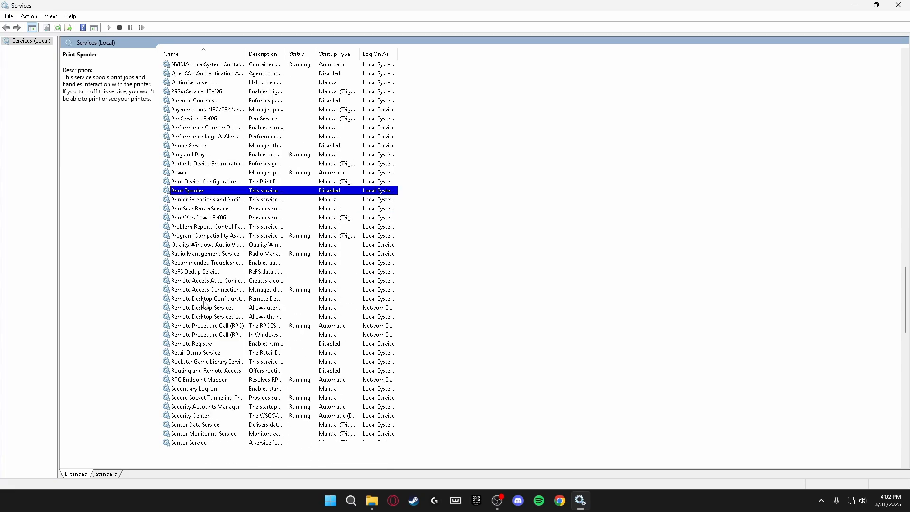
left_click(198, 293)
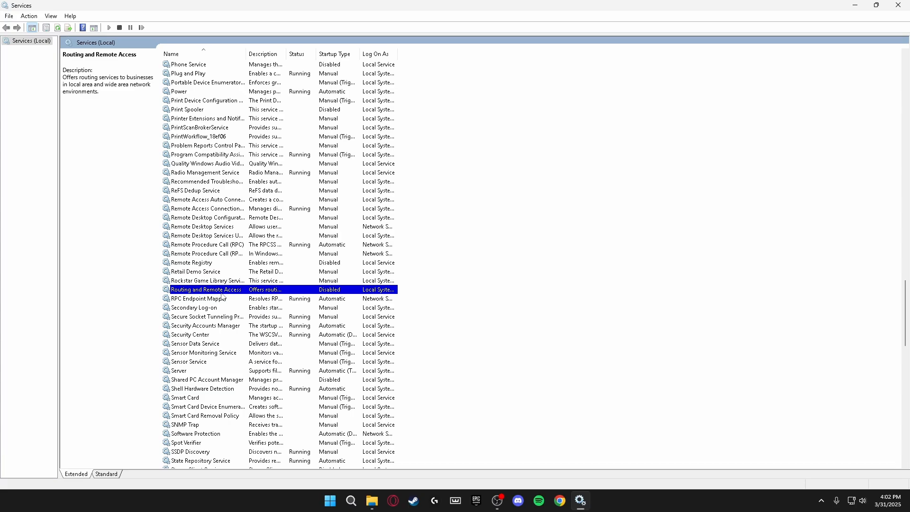
Verify Shared PC Account Manager, SysMain and Themes are Disabled
scroll(217, 293, "down", 3)
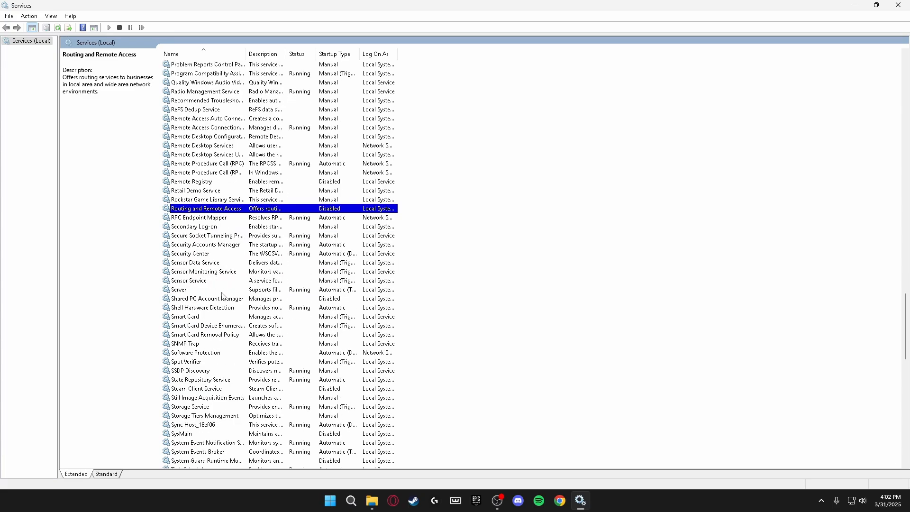
left_click(203, 301)
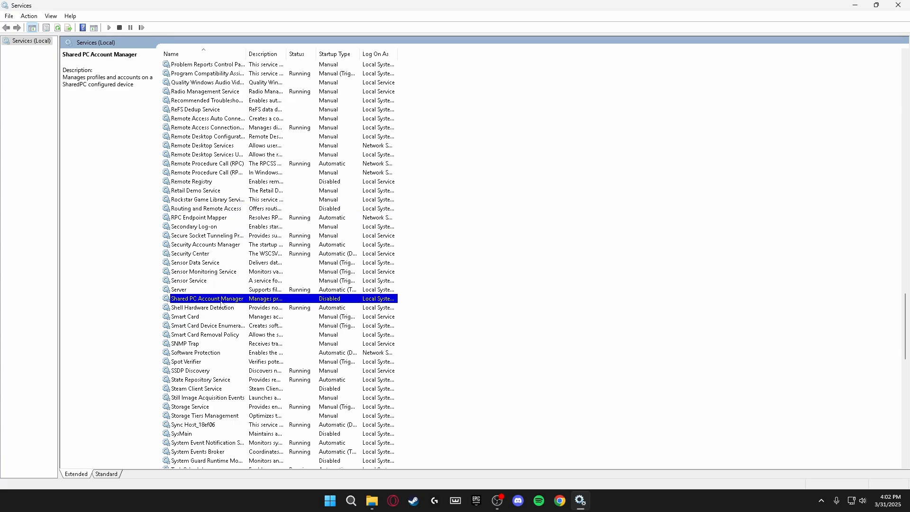
scroll(215, 303, "down", 3)
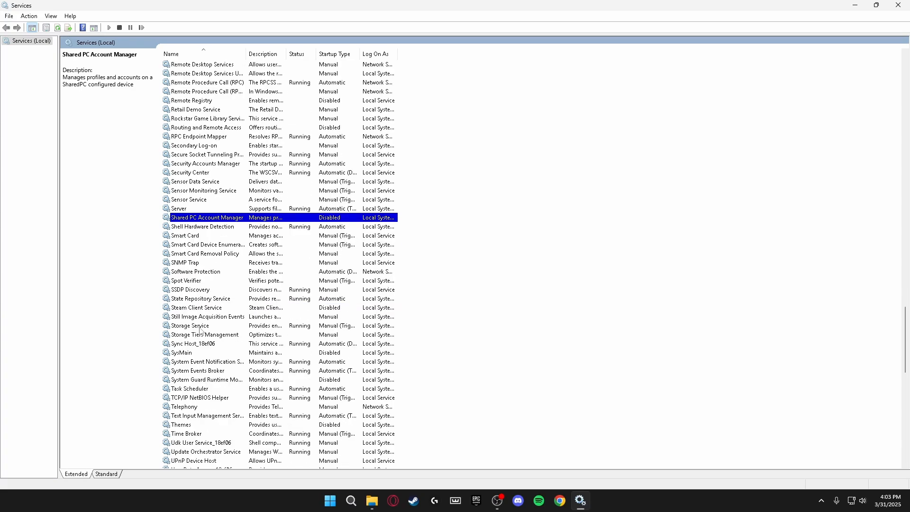
left_click(189, 355)
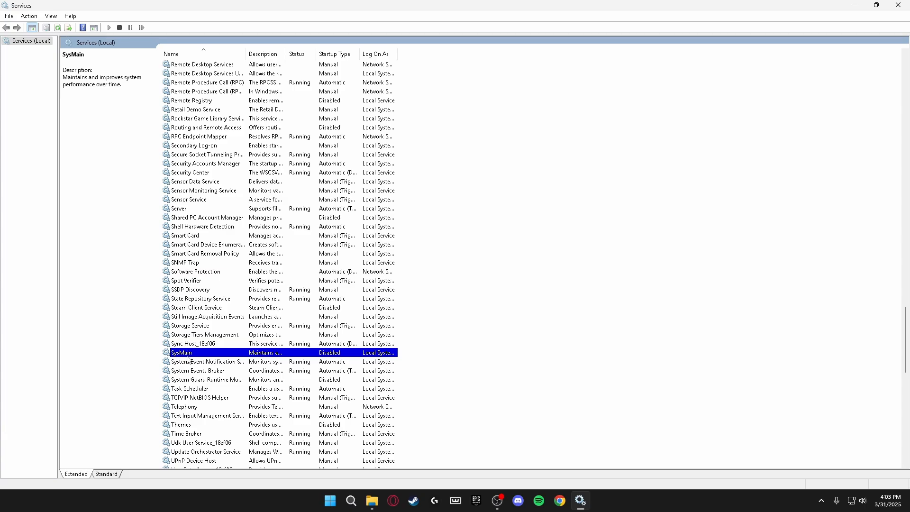
left_click(193, 426)
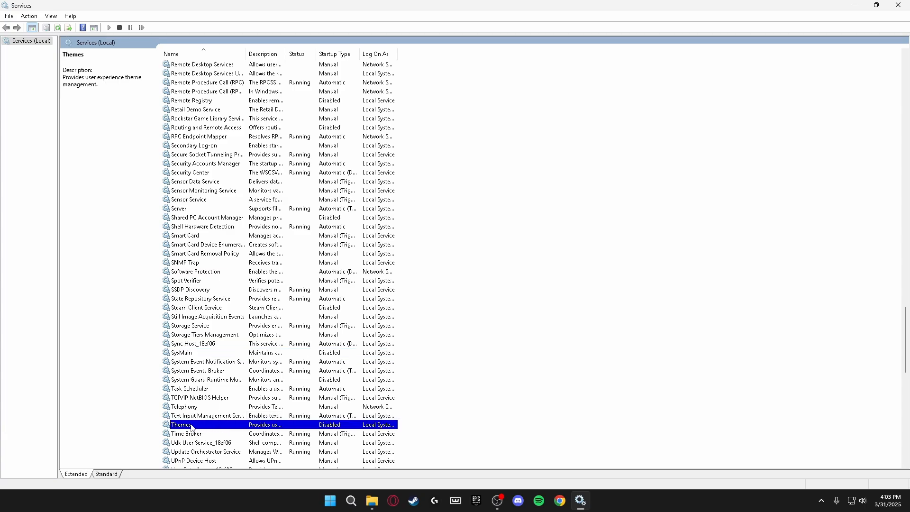
Verify WalletService and Xbox Accessory Management are Disabled, then close Services
scroll(192, 427, "down", 10)
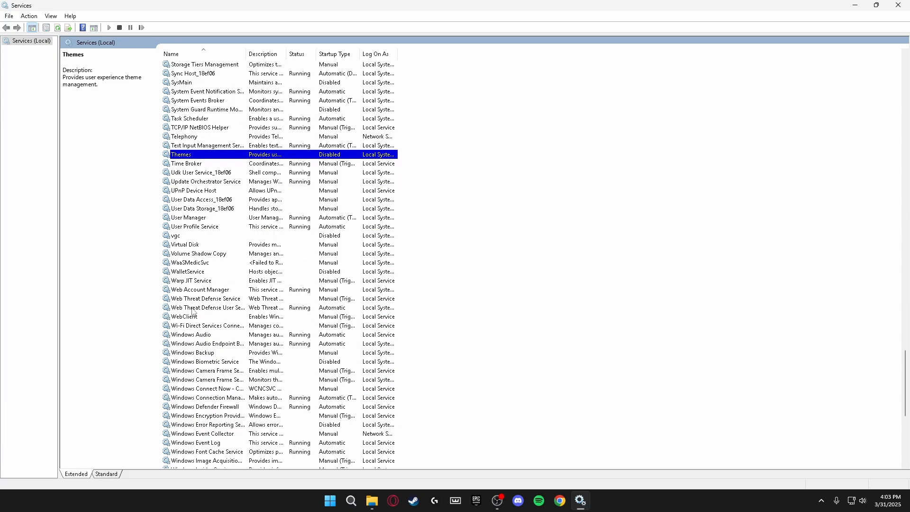
left_click(191, 274)
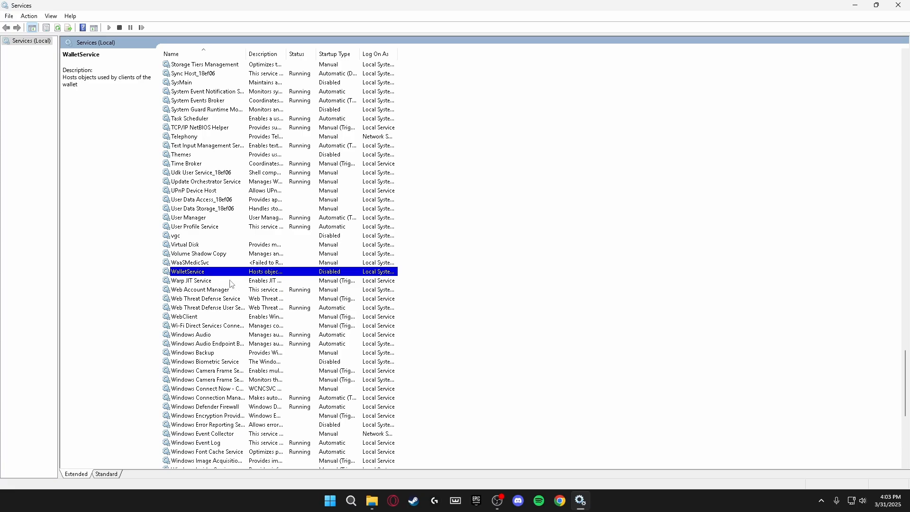
scroll(242, 385, "down", 10)
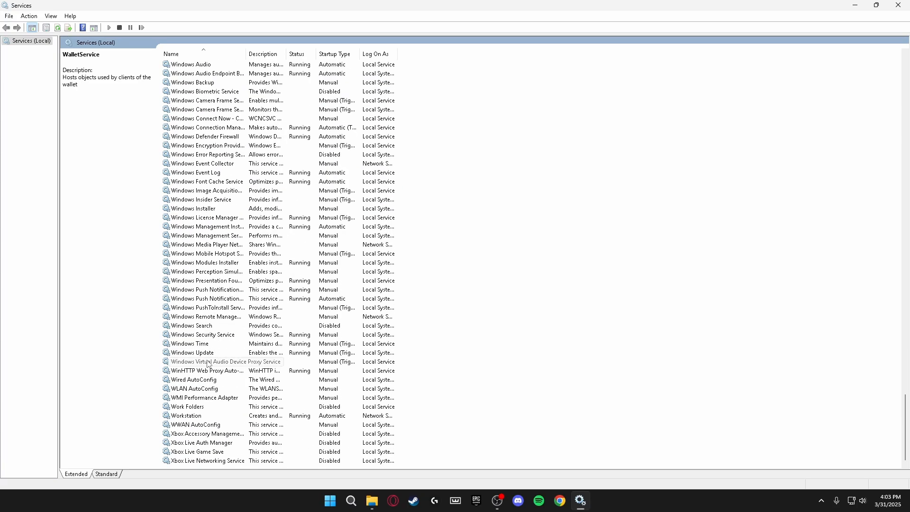
left_click(206, 435)
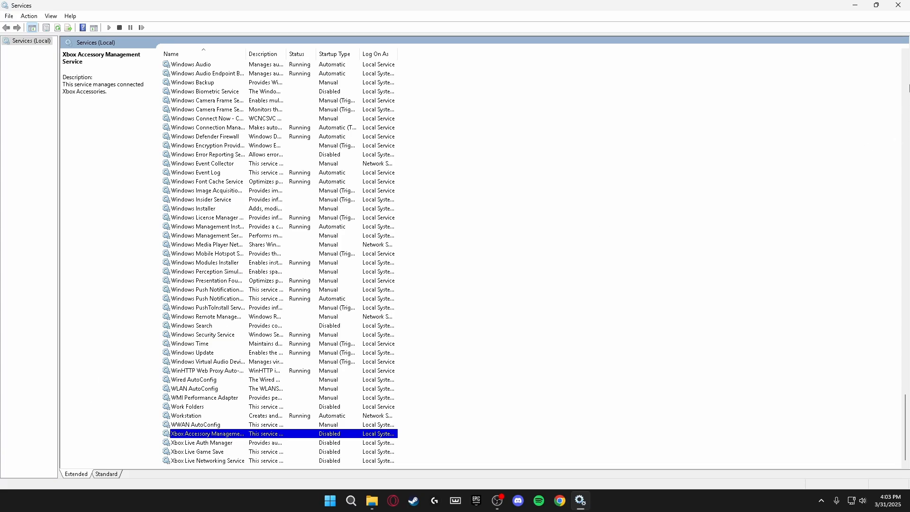
left_click(898, 4)
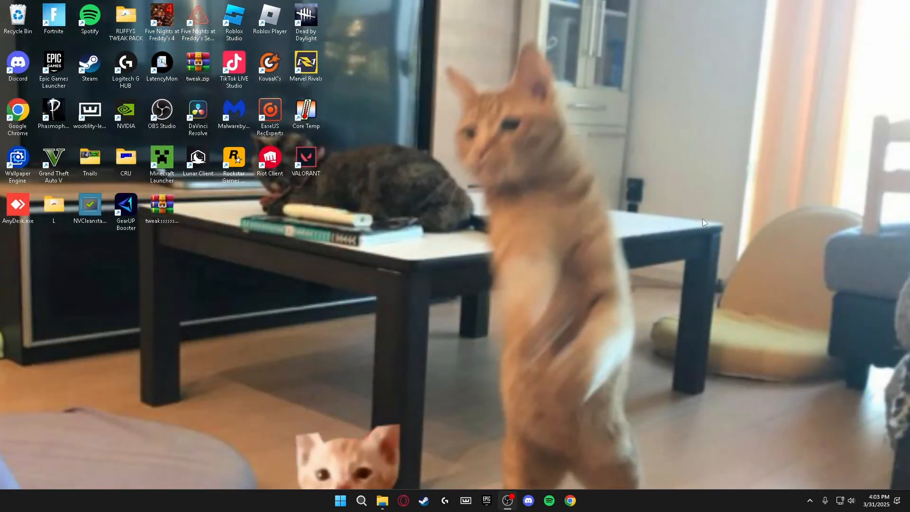